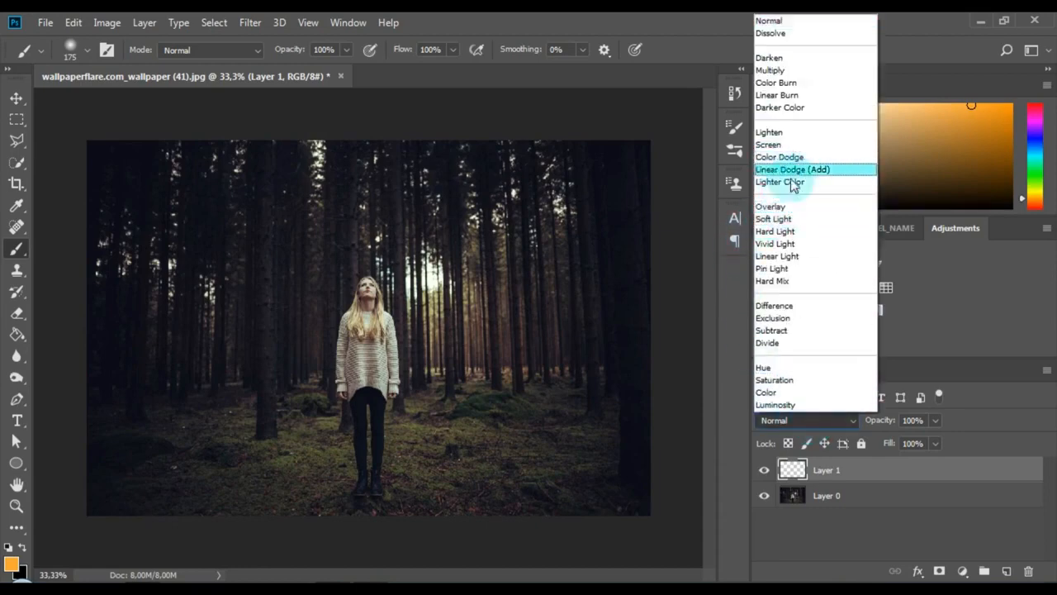
Step: Set Layer 1's blend mode to Hard Light and turn it into a gradient fill layer with Radial style
click(774, 234)
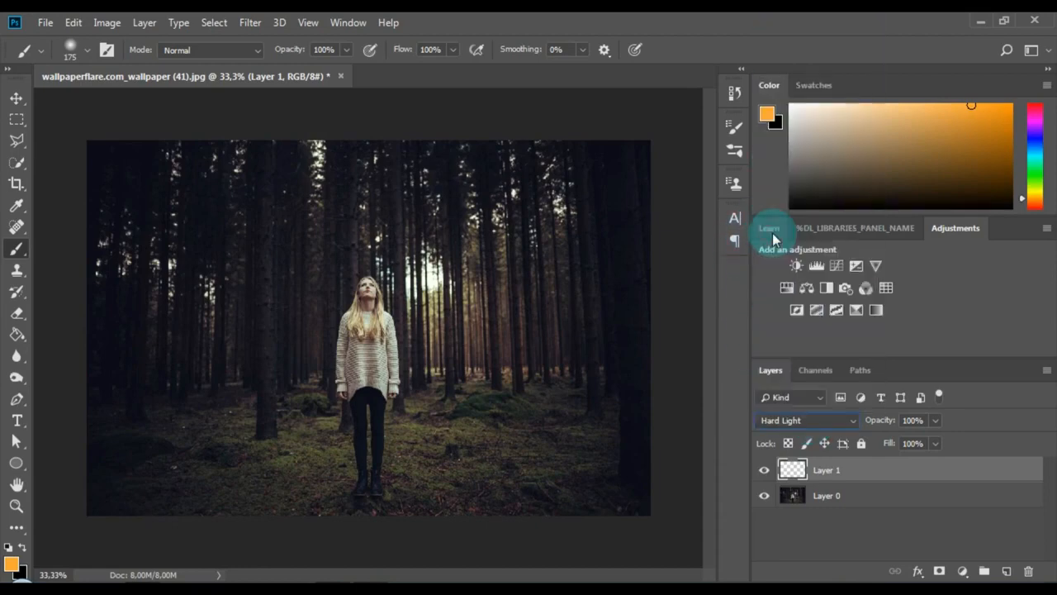
click(962, 571)
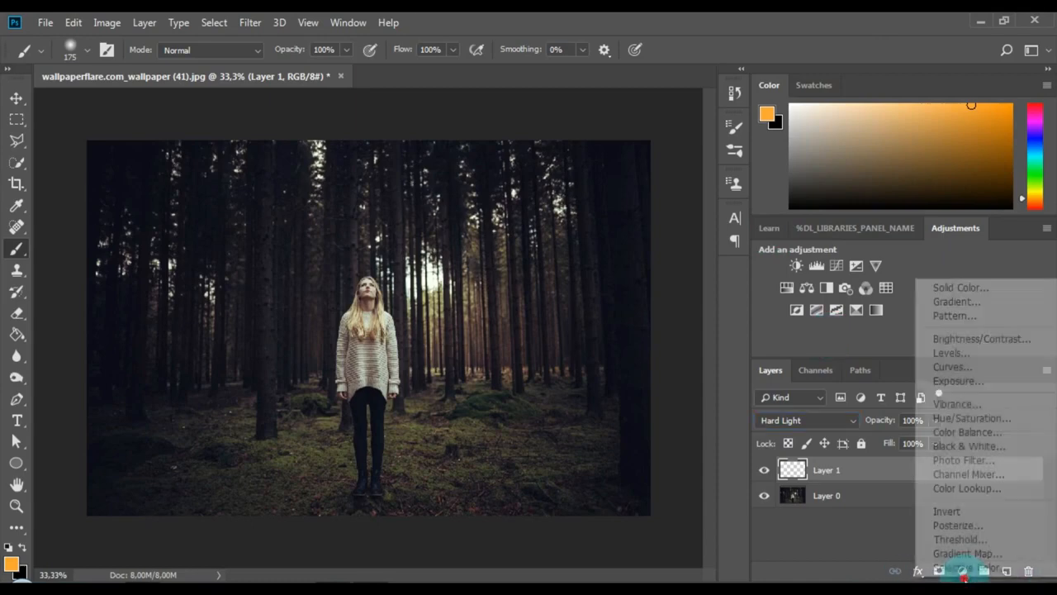
click(954, 303)
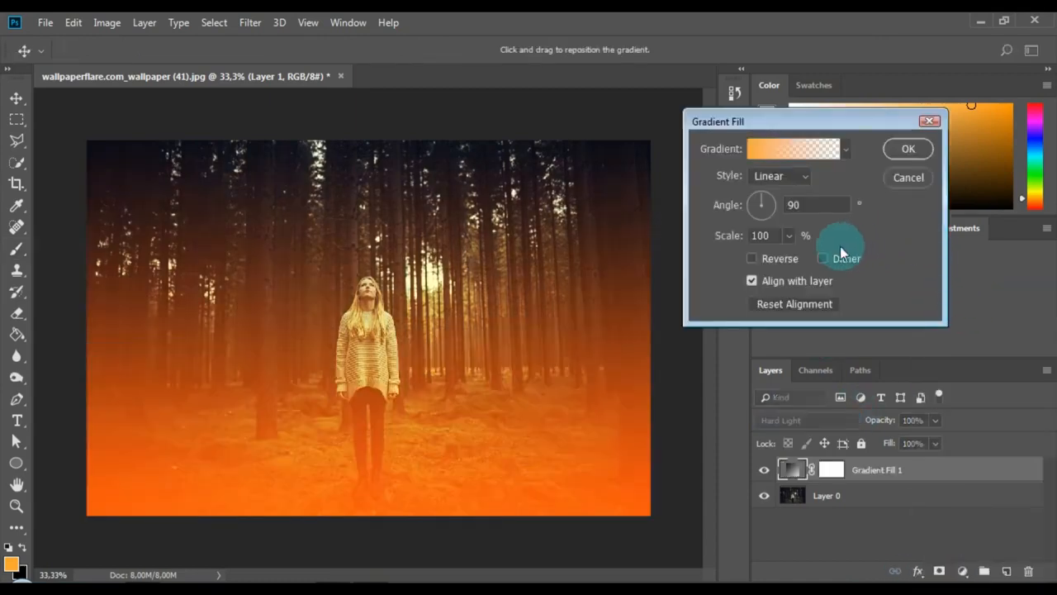
click(779, 176)
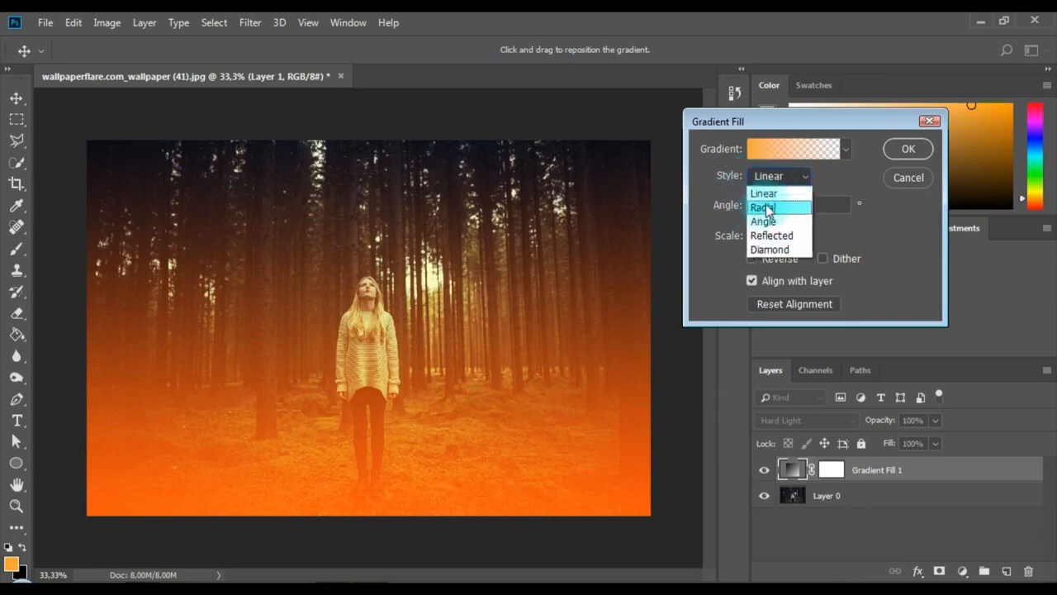
click(769, 209)
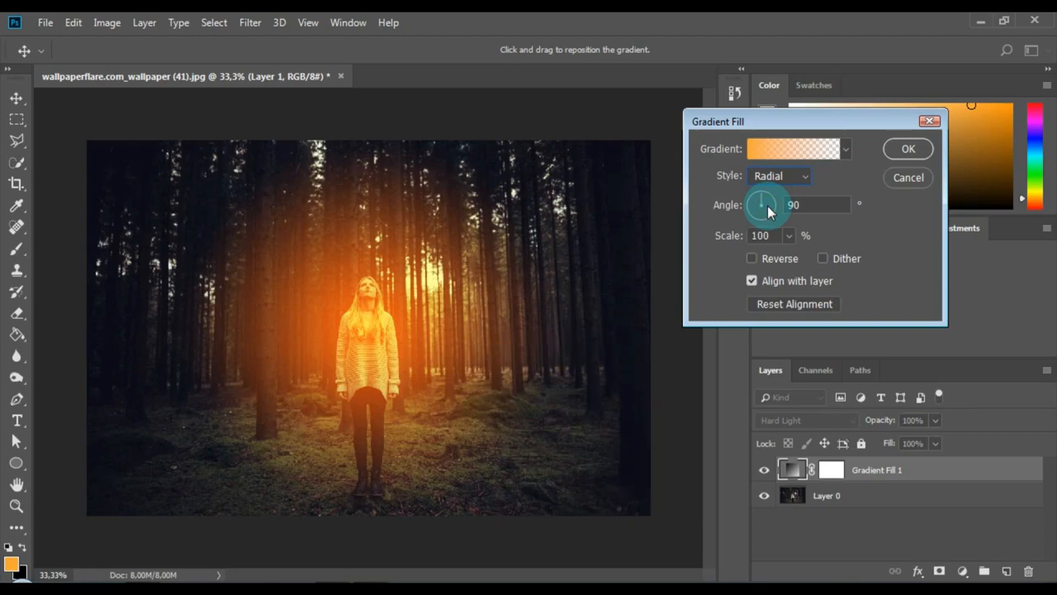
Step: Change the gradient's starting colour stop at location 0% to white (ffffff)
click(794, 148)
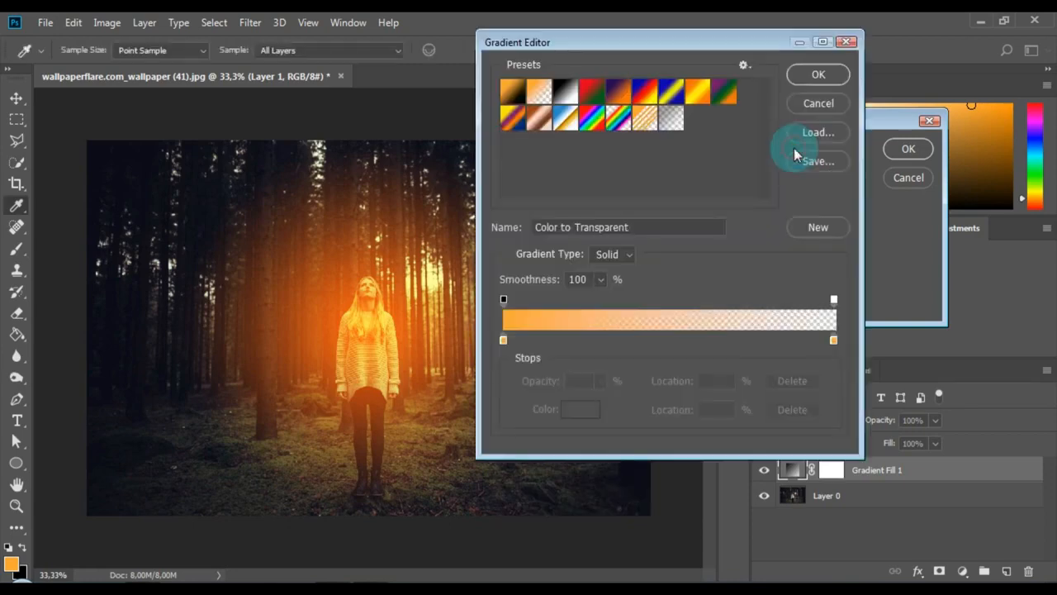
click(504, 340)
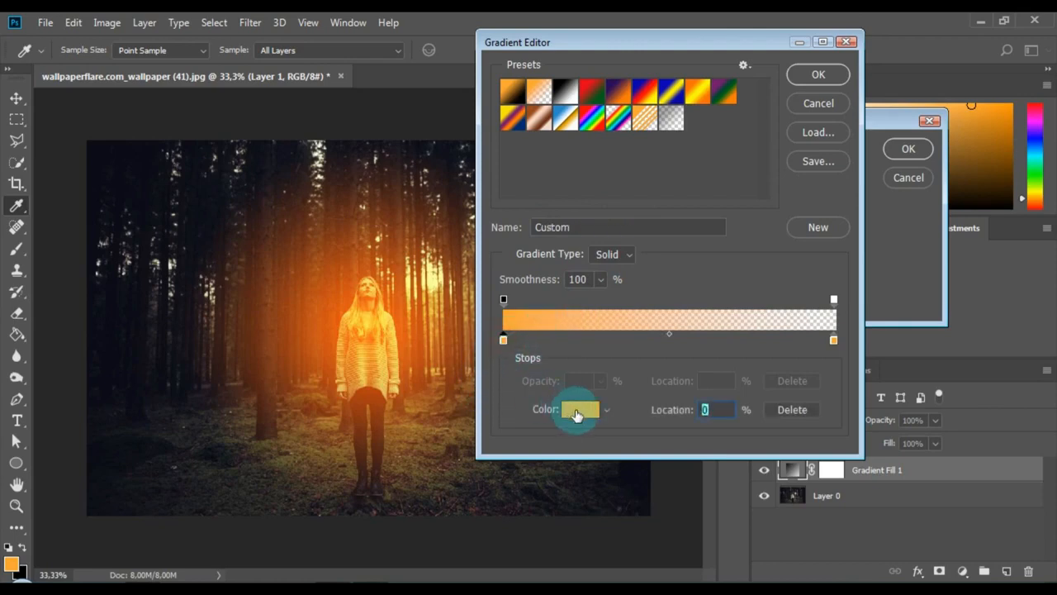
click(578, 409)
drag(633, 177, 600, 171)
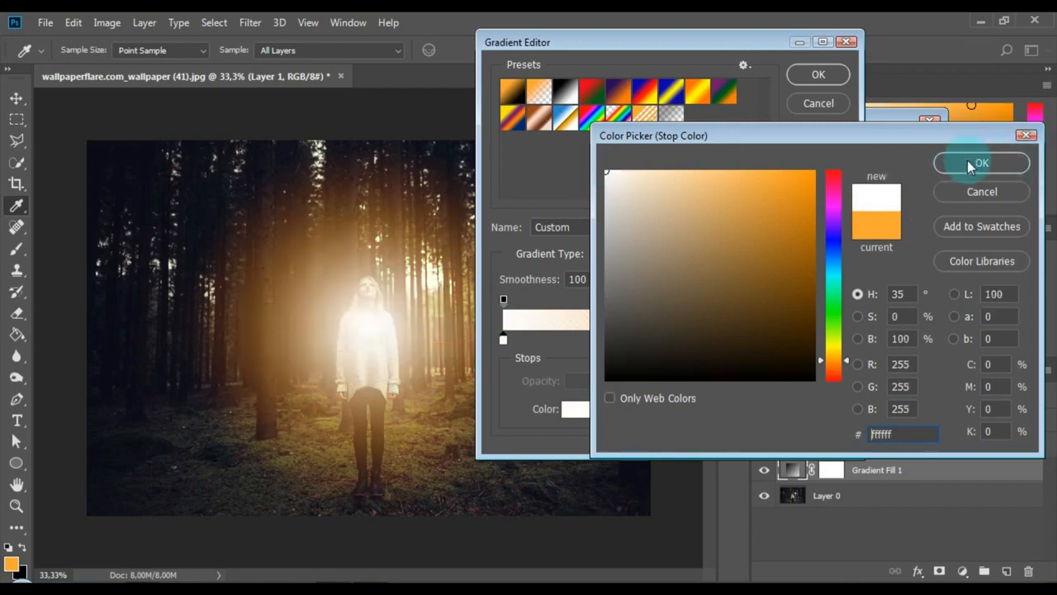
click(960, 162)
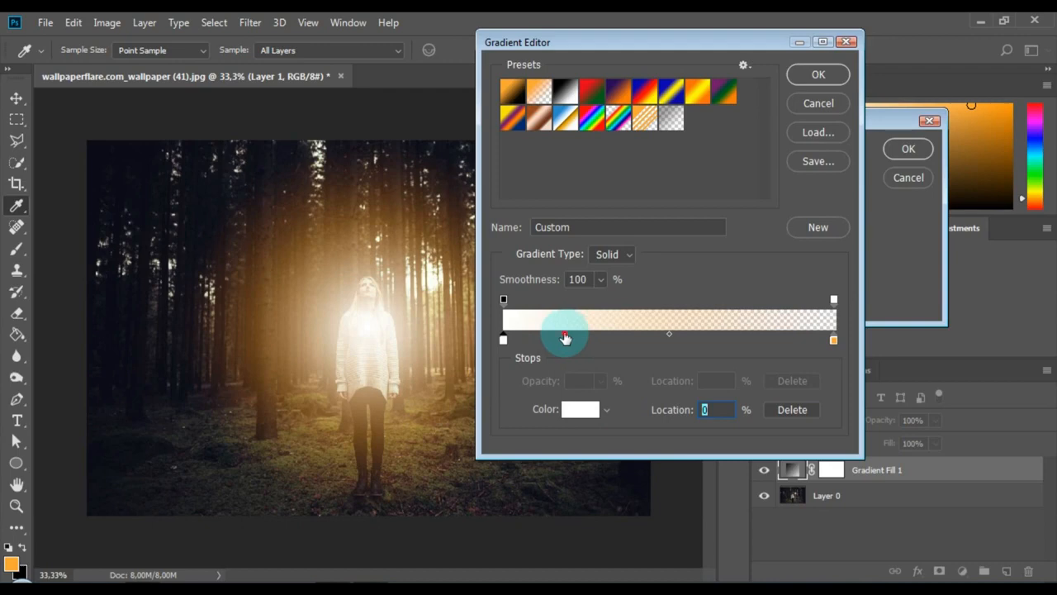
Step: Add a colour stop at 18% on the gradient and colour it pale yellow-orange (fad481)
click(565, 338)
click(575, 409)
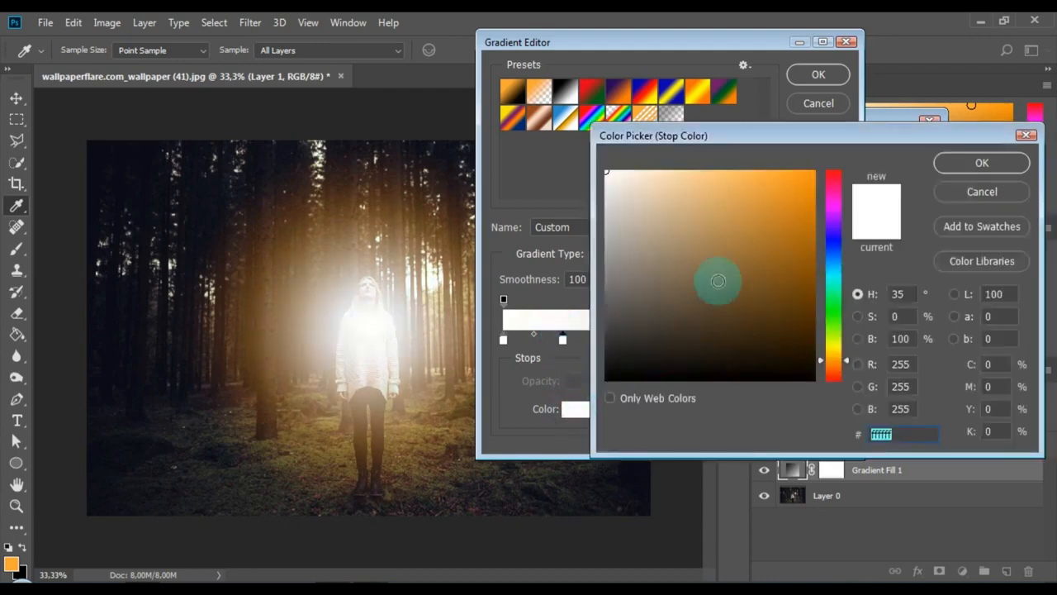
click(711, 173)
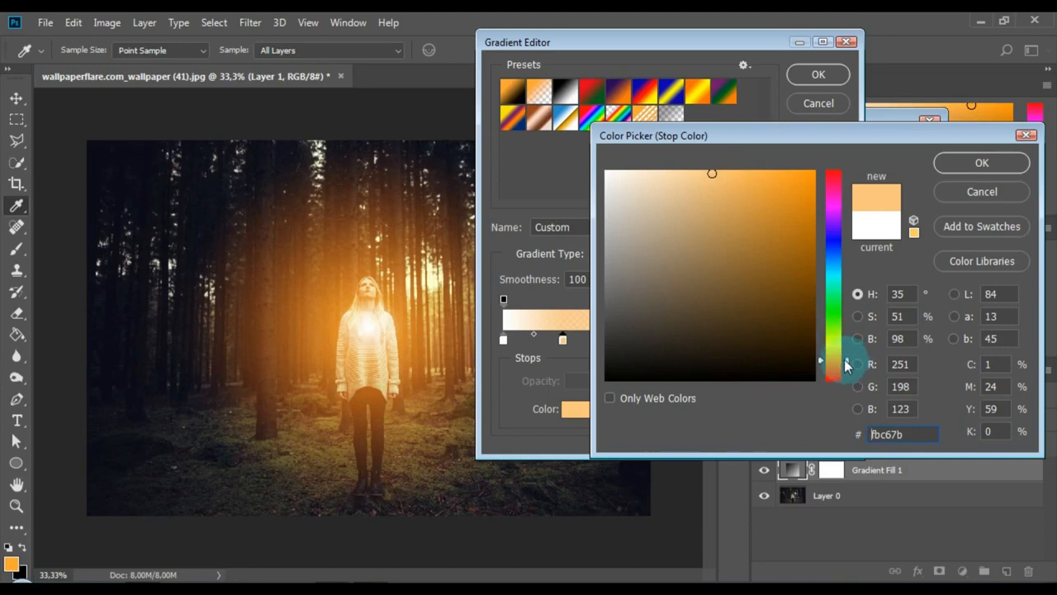
drag(848, 359, 847, 357)
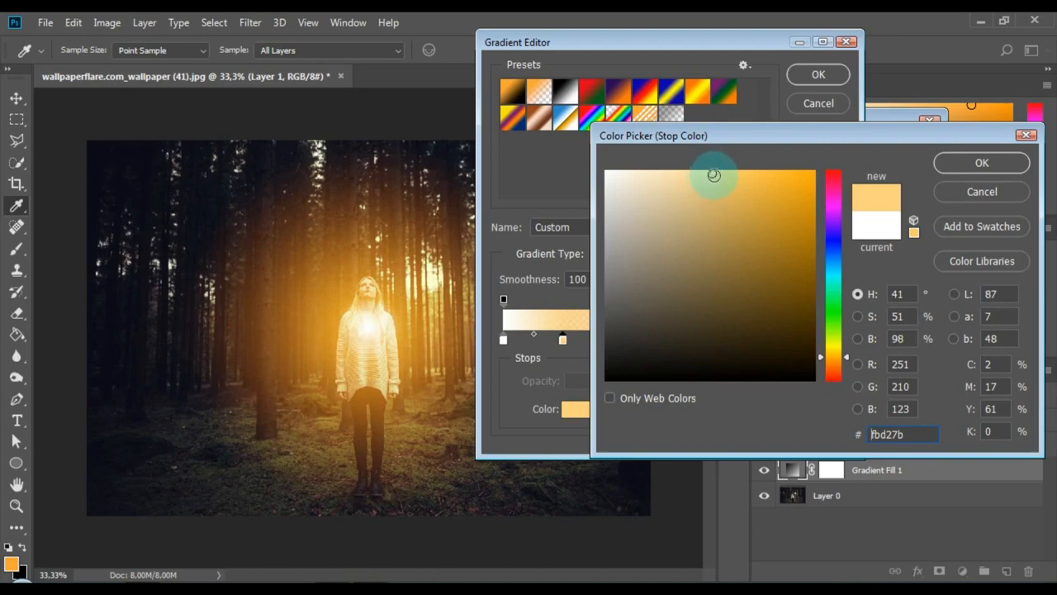
drag(710, 173, 706, 174)
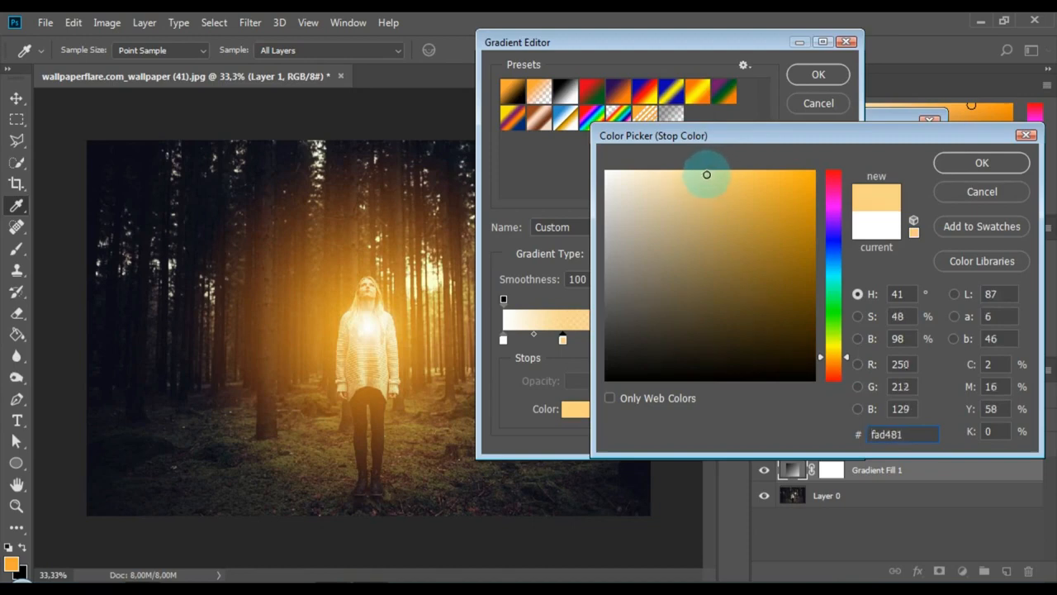
click(964, 167)
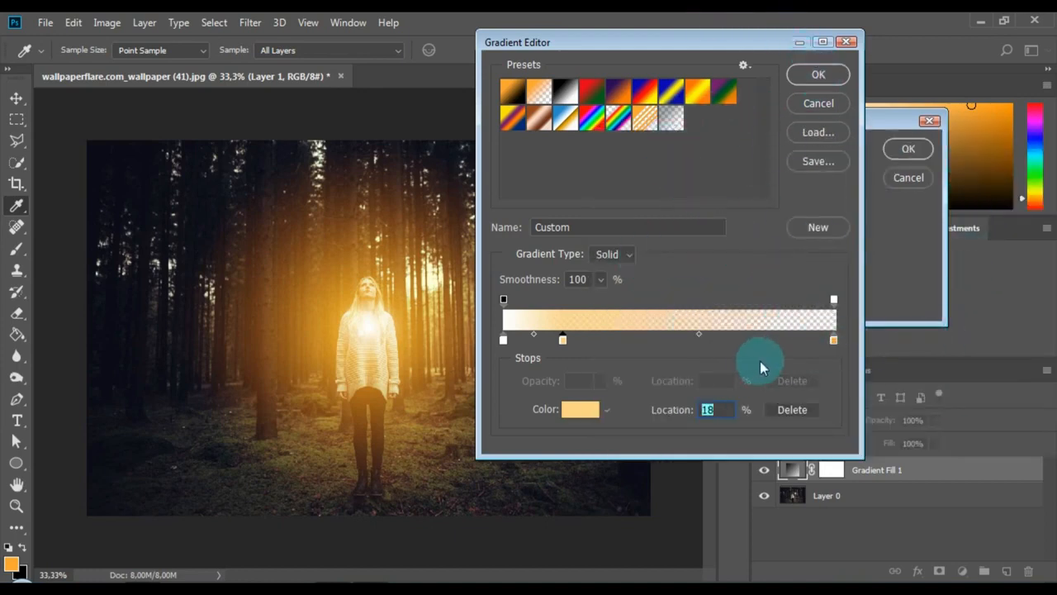
Step: Recolour the gradient's end stop at 100% to a deeper orange (fc8f2e) and accept the custom gradient
click(833, 340)
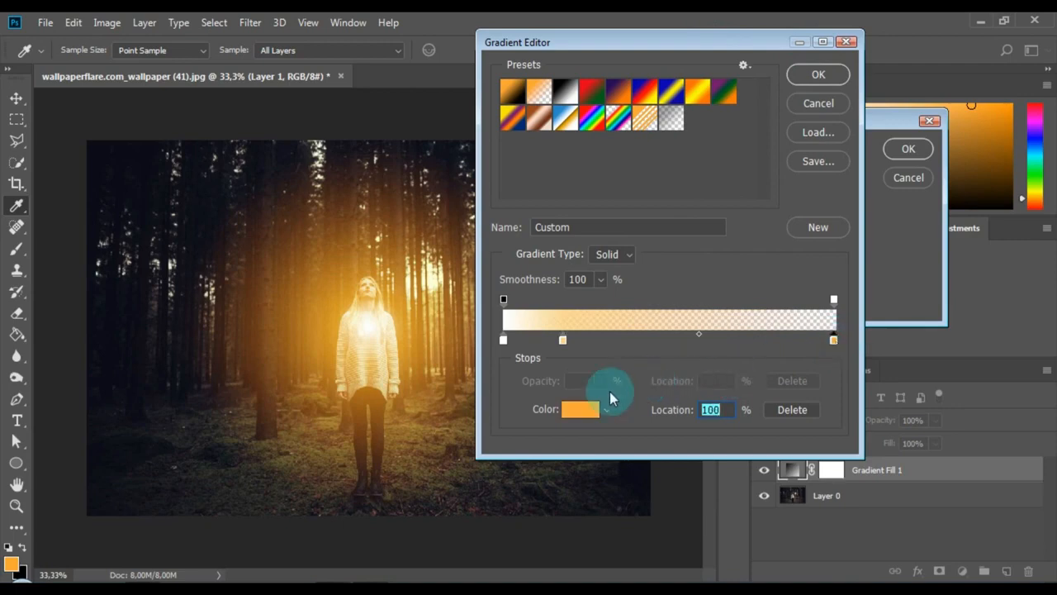
click(582, 409)
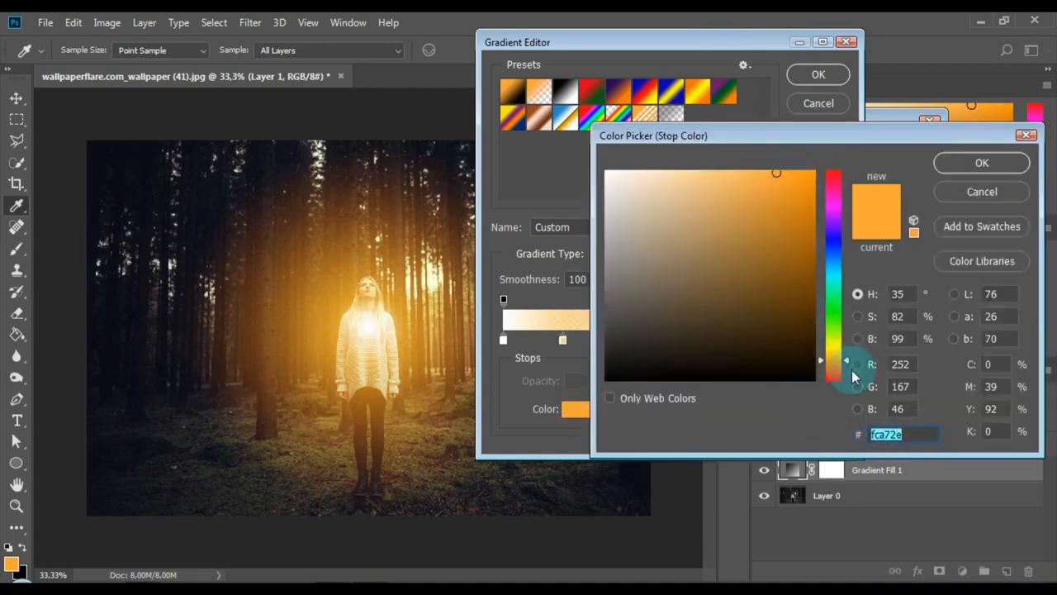
drag(847, 359, 846, 365)
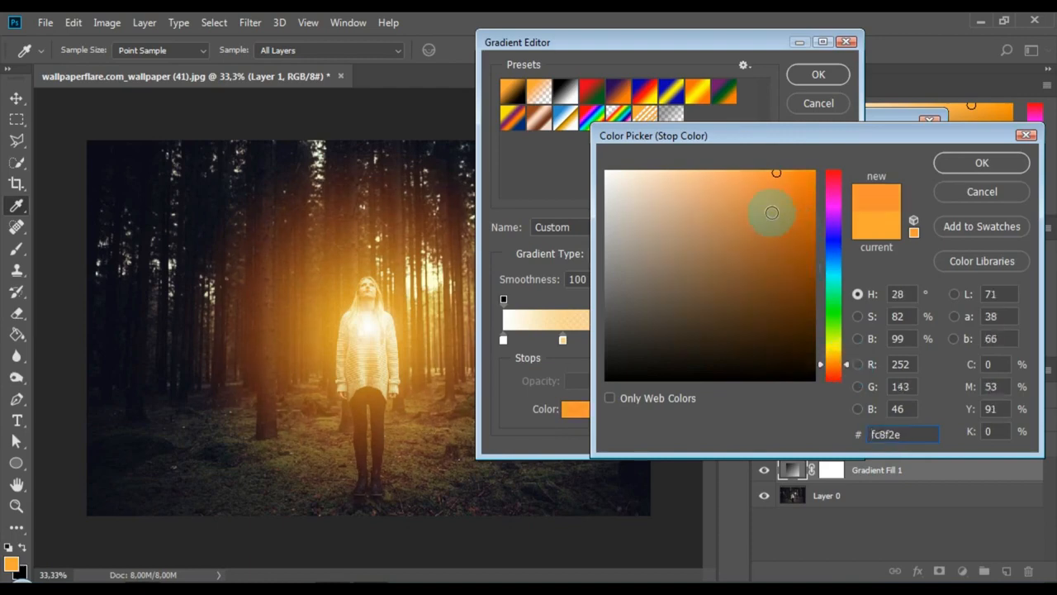
click(964, 164)
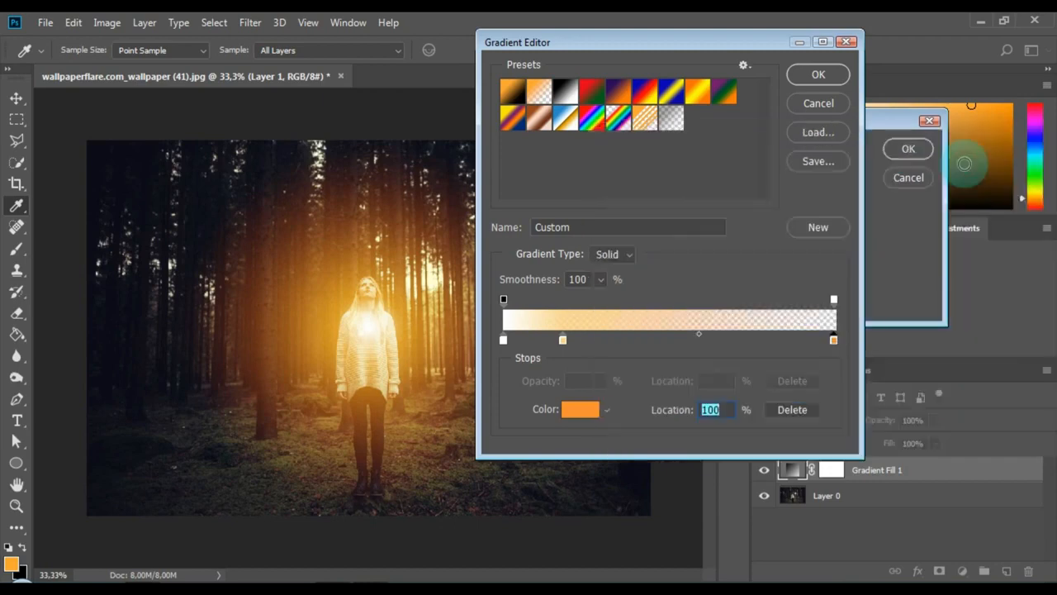
click(819, 76)
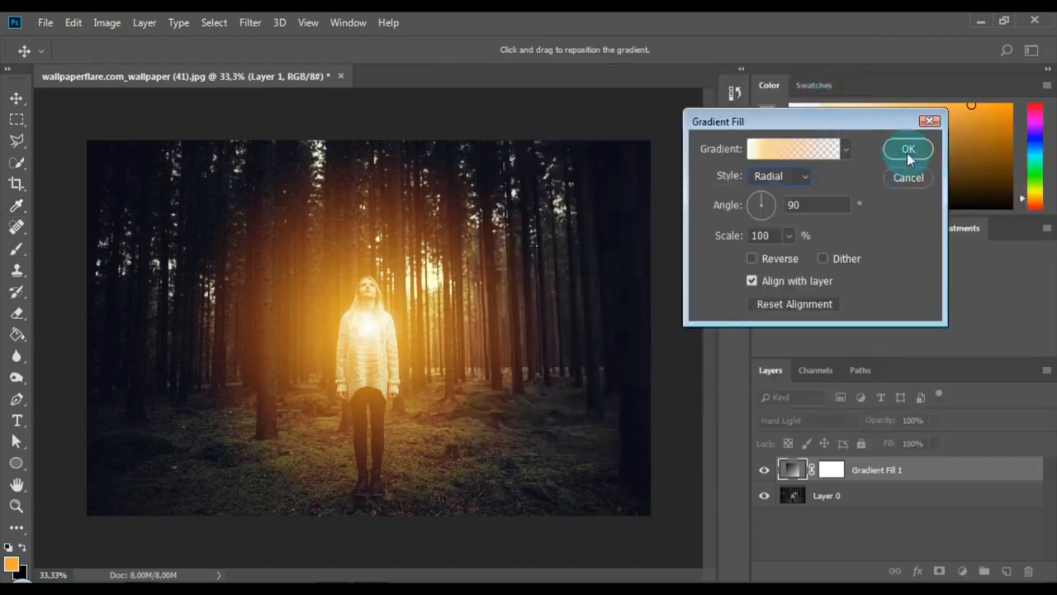
Step: Set the gradient fill's scale to 99% and move its glow onto the bright gap between the trees beside the woman's head
click(773, 238)
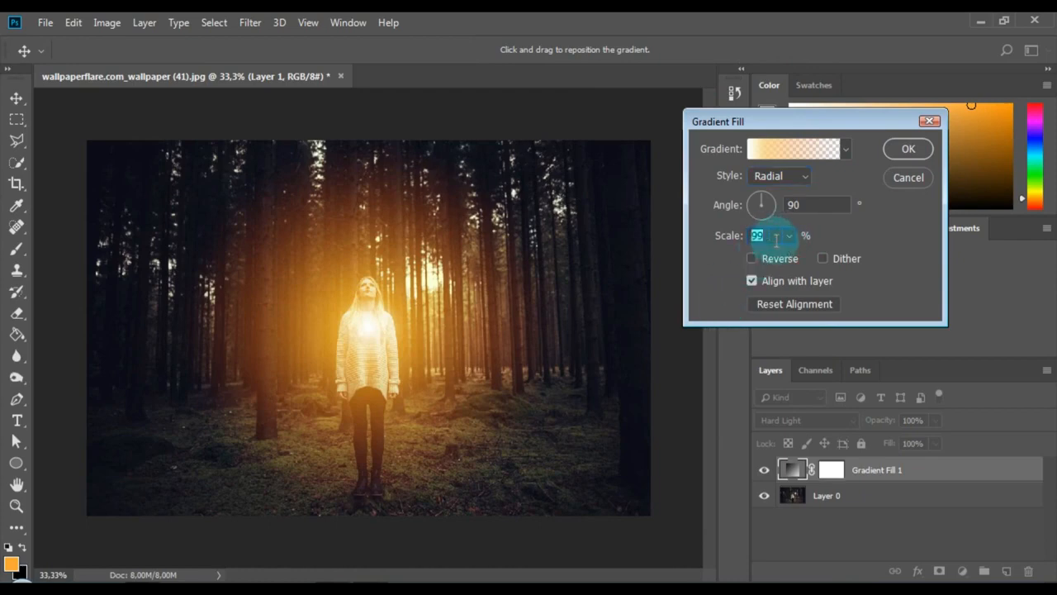
click(909, 148)
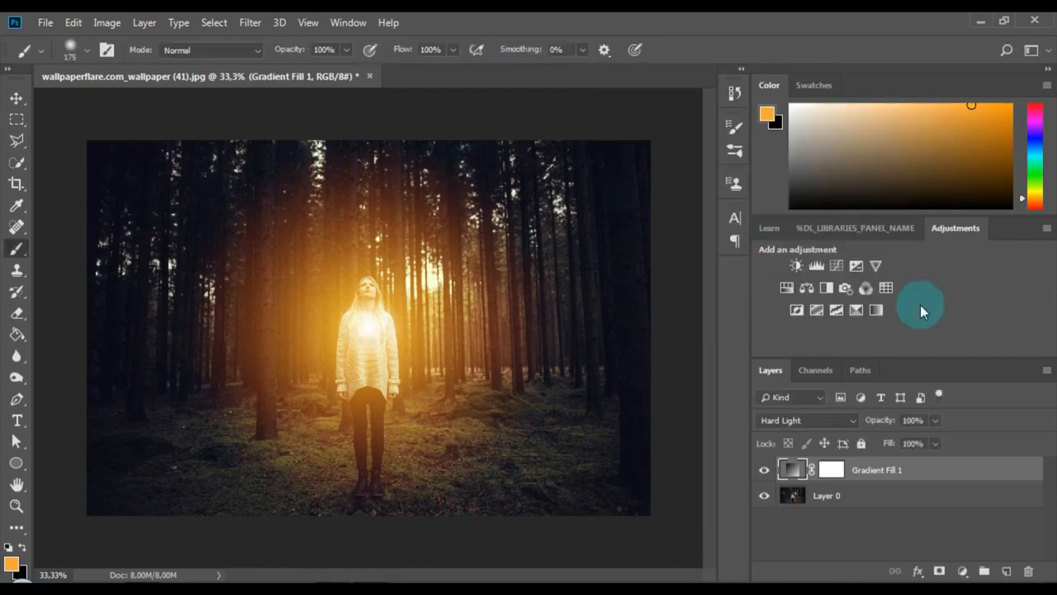
double_click(788, 470)
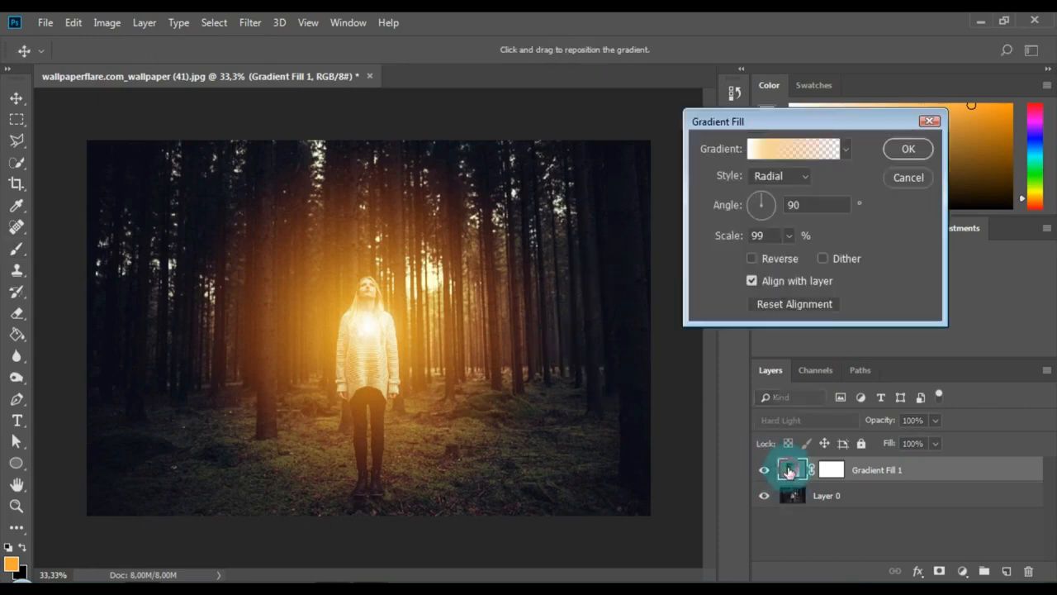
drag(377, 326, 427, 280)
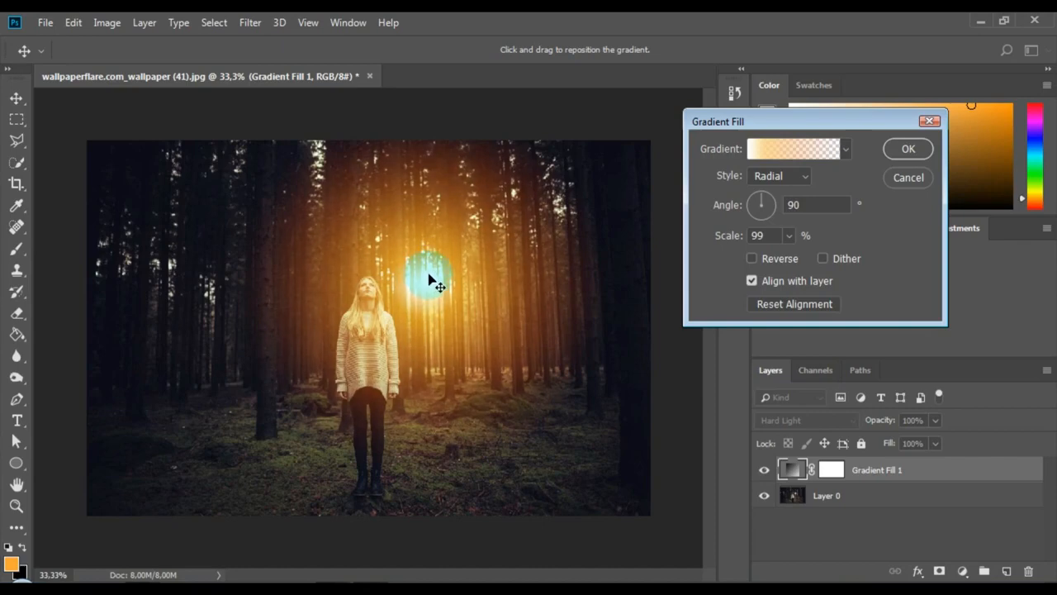
click(908, 149)
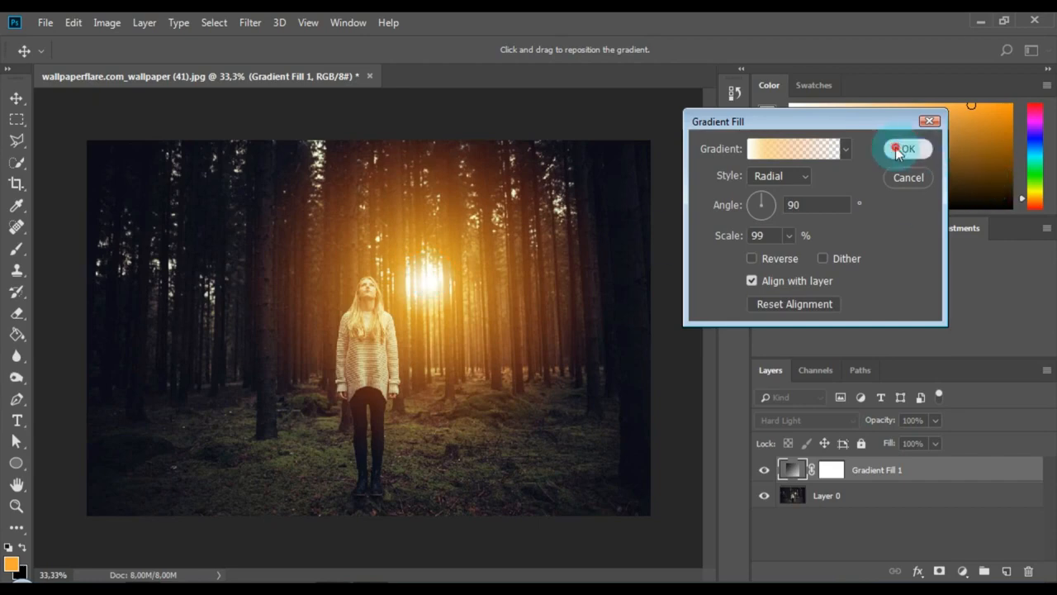
Step: Reduce the Gradient Fill 1 layer's opacity to 75%
click(934, 419)
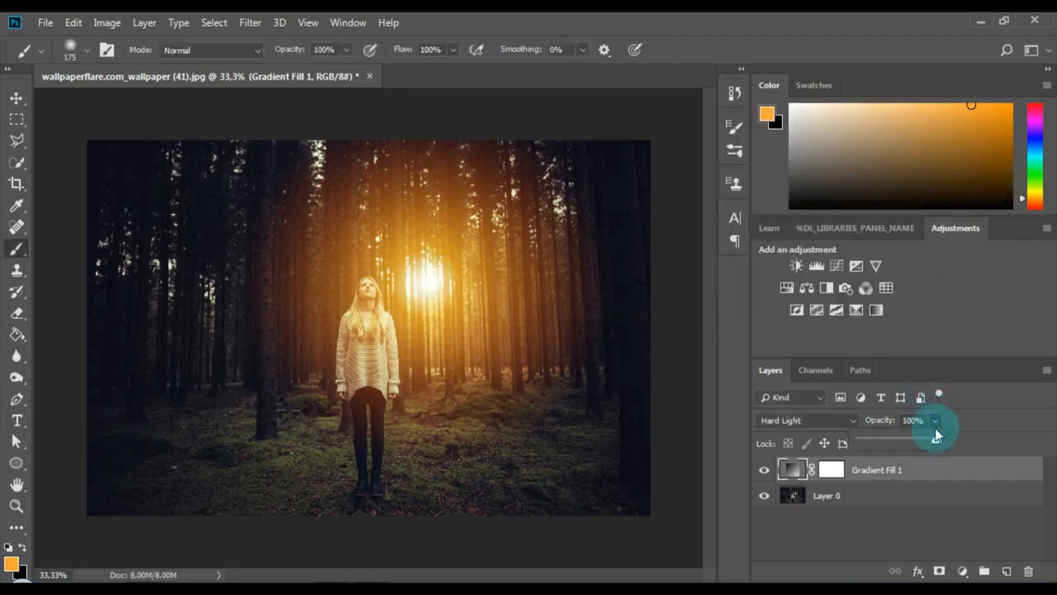
drag(930, 440, 927, 441)
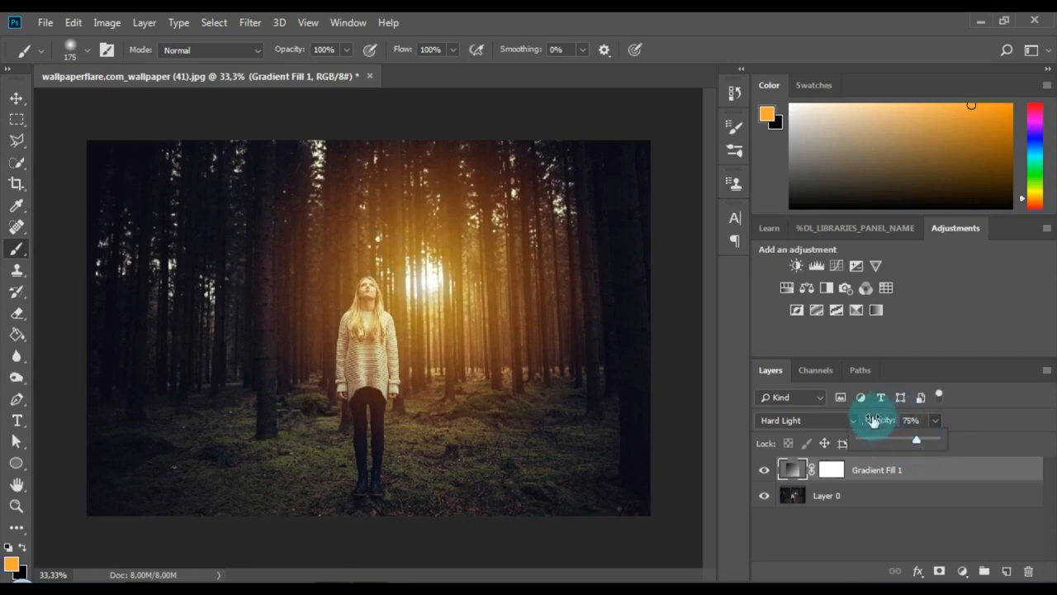
click(986, 442)
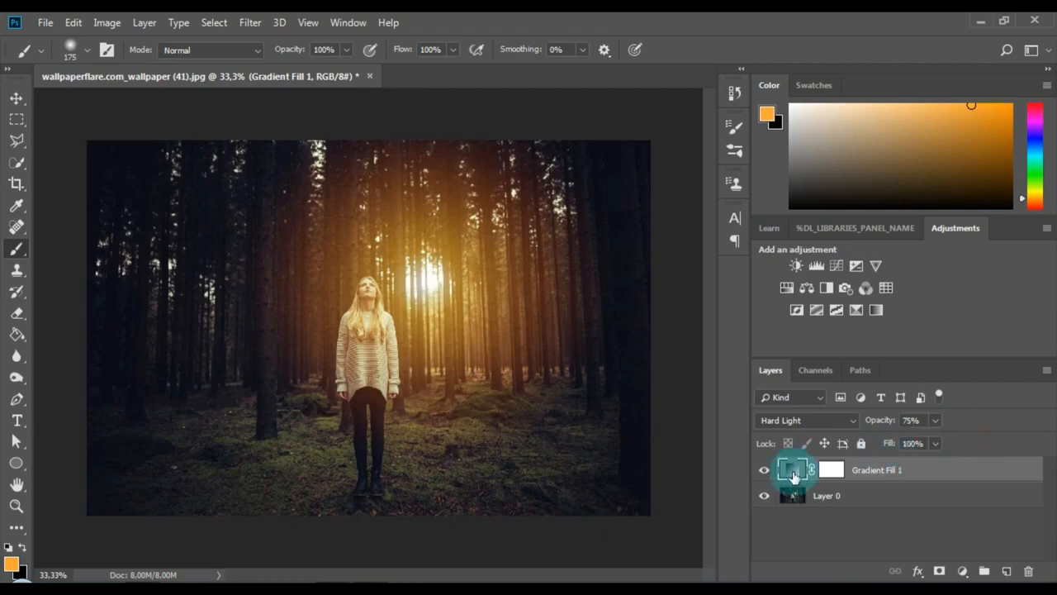
Step: Duplicate the Gradient Fill 1 layer within the same document, keeping the suggested name
right_click(928, 472)
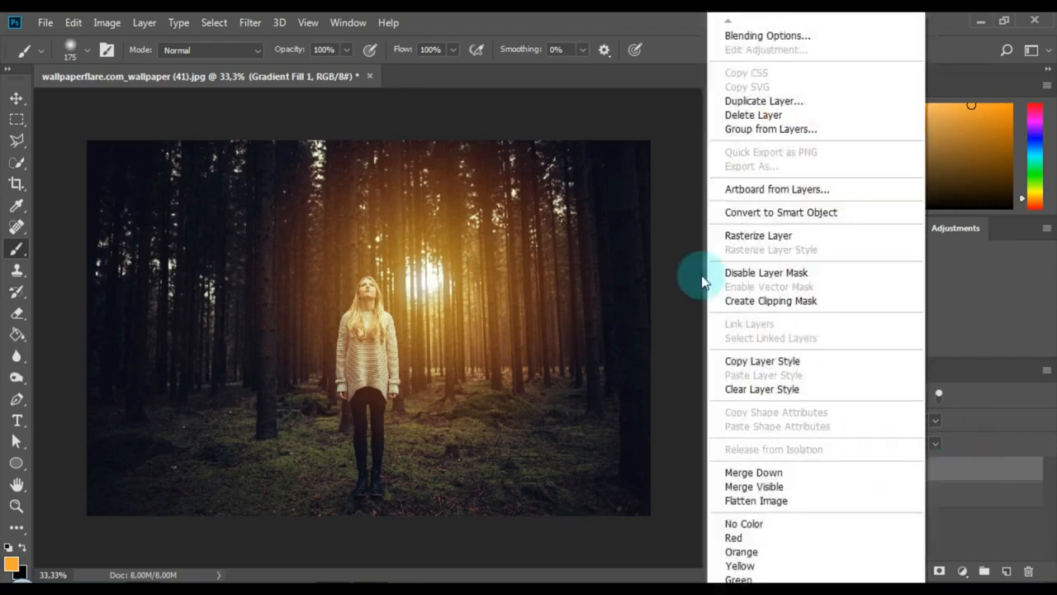
click(750, 102)
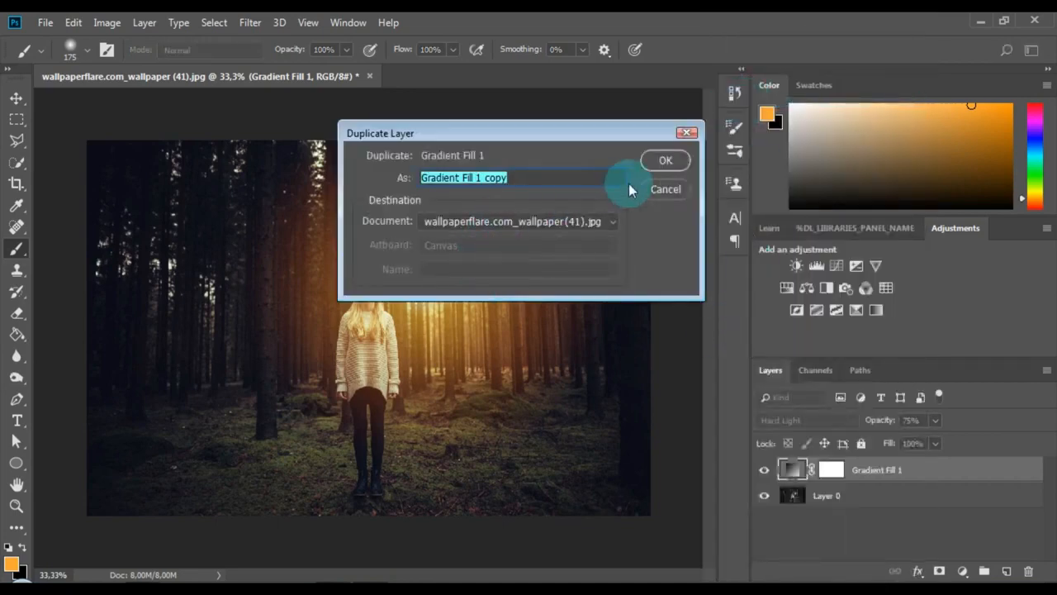
click(666, 160)
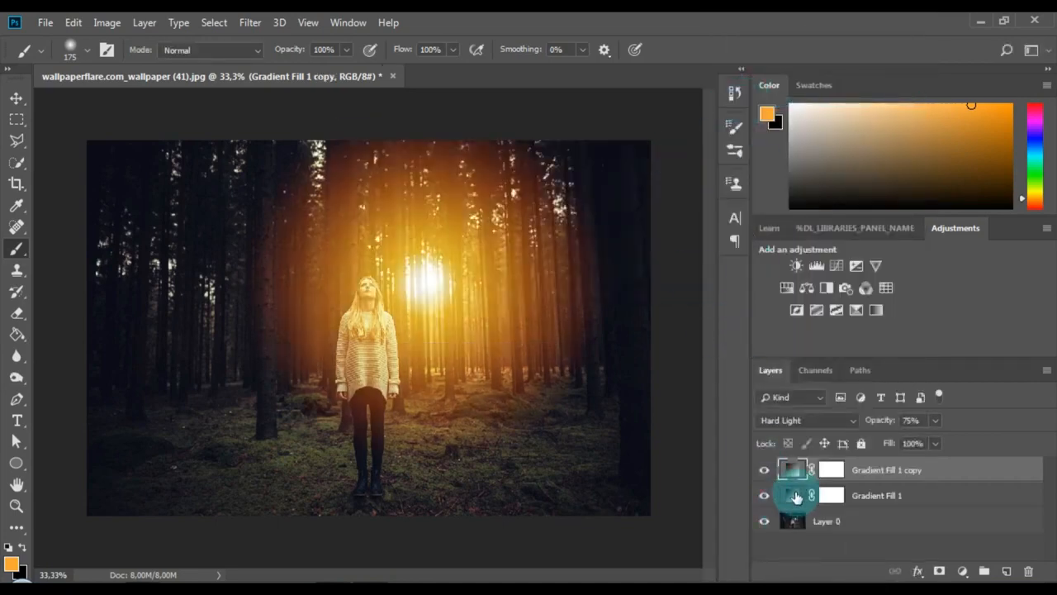
Step: Change the original Gradient Fill 1 layer's gradient style to Angle, set its angle to 40.91°, and accept the changes
click(793, 496)
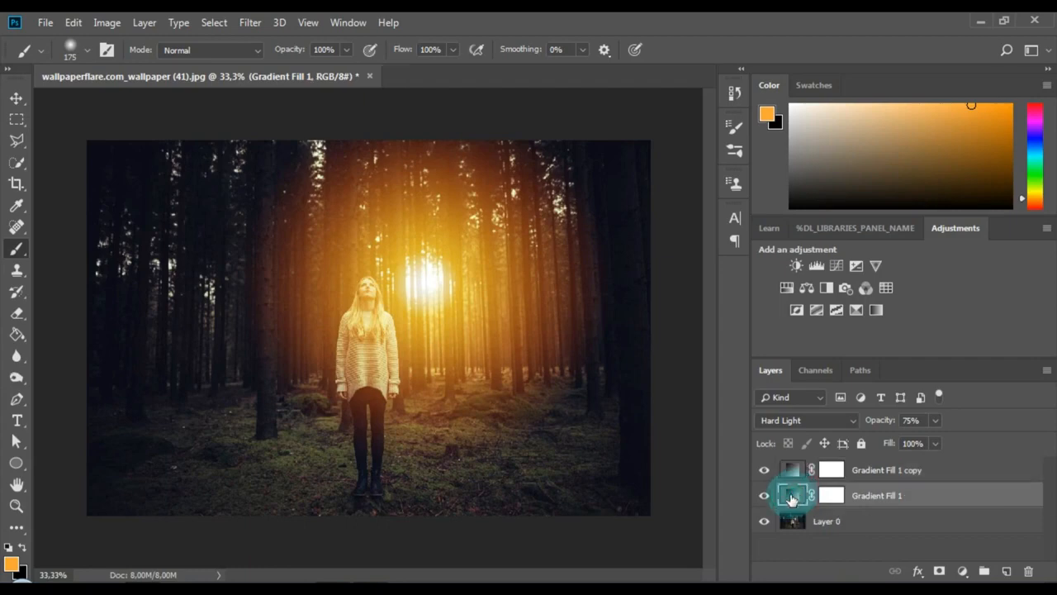
double_click(793, 497)
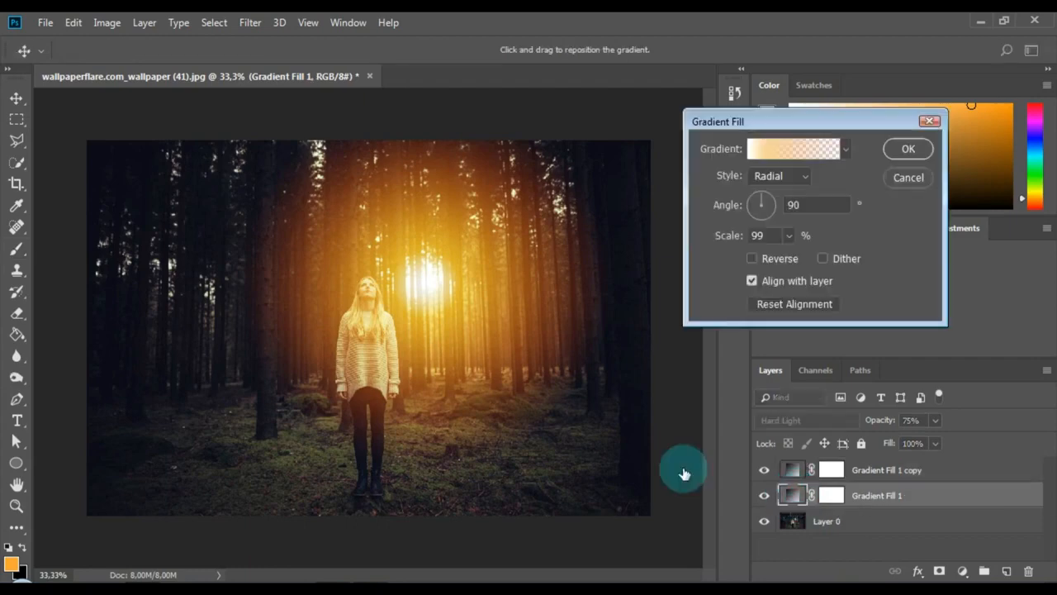
click(783, 174)
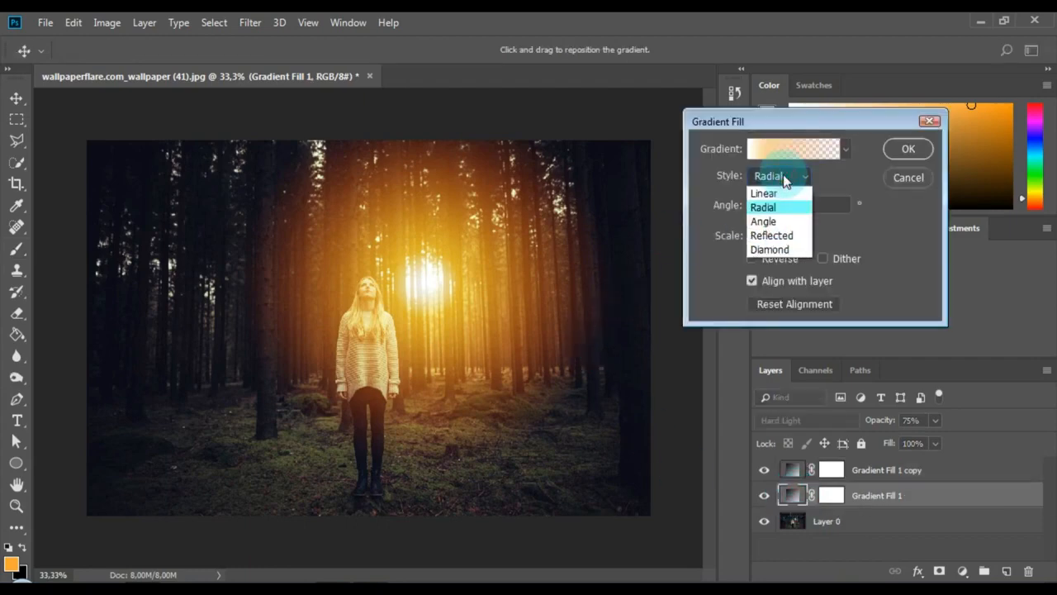
click(764, 223)
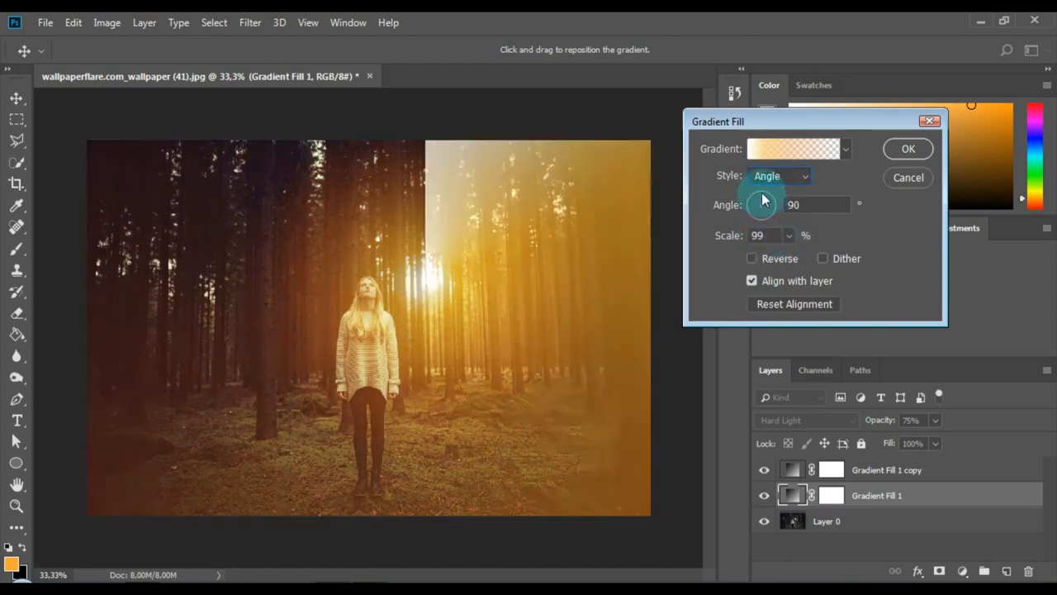
drag(762, 196, 774, 195)
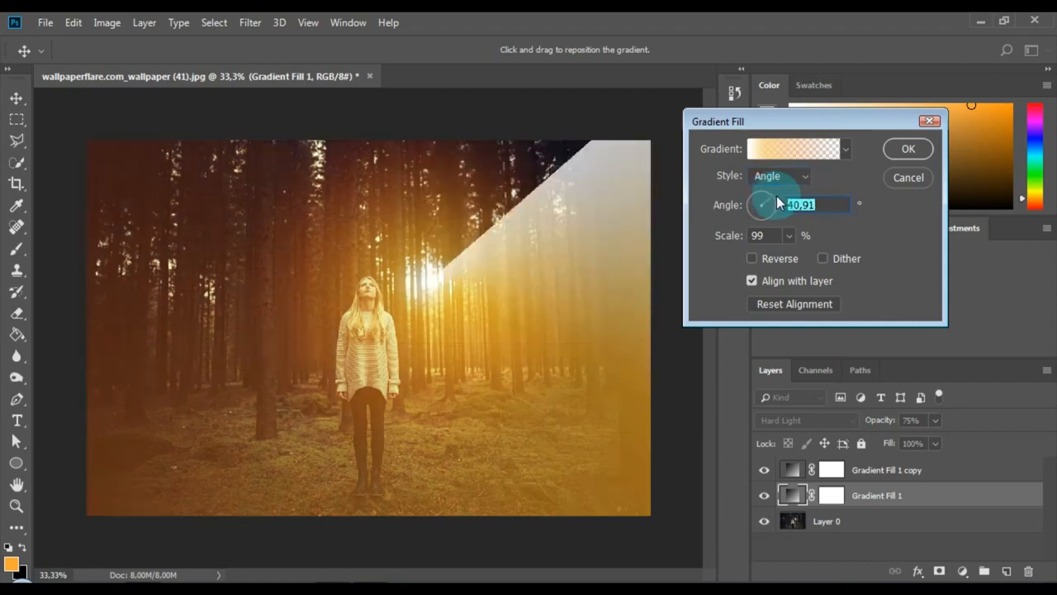
click(890, 153)
click(909, 148)
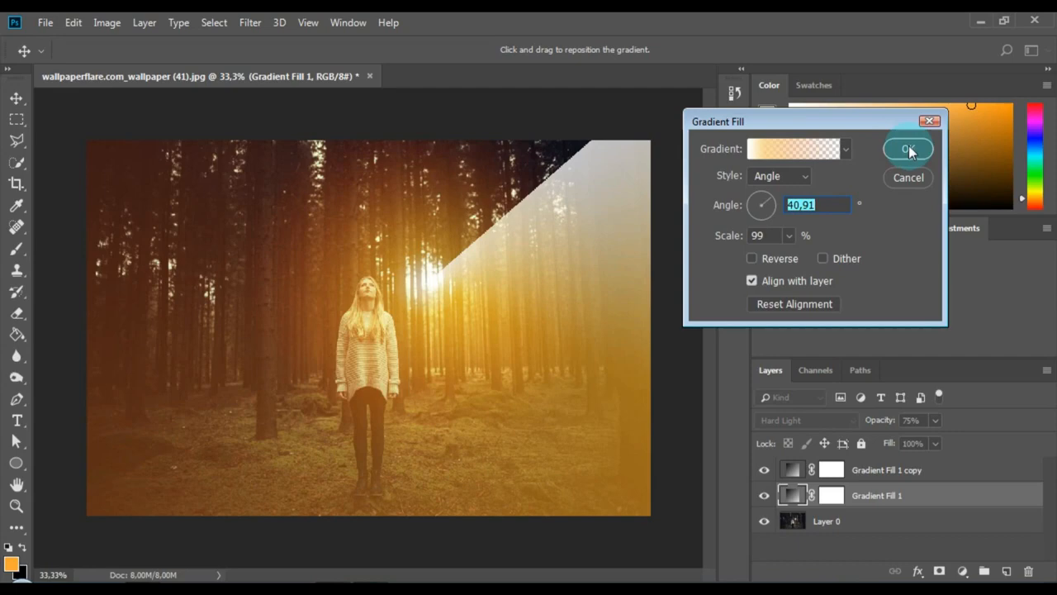
click(909, 150)
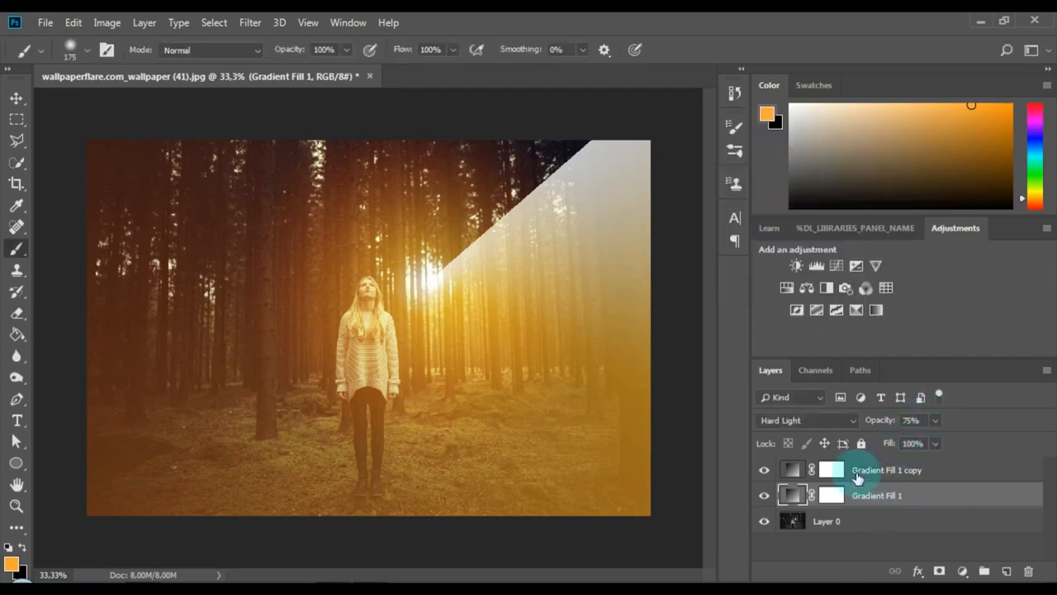
Step: Set the Gradient Fill 1 layer's blend mode to Color and reduce its opacity to 29%
click(834, 495)
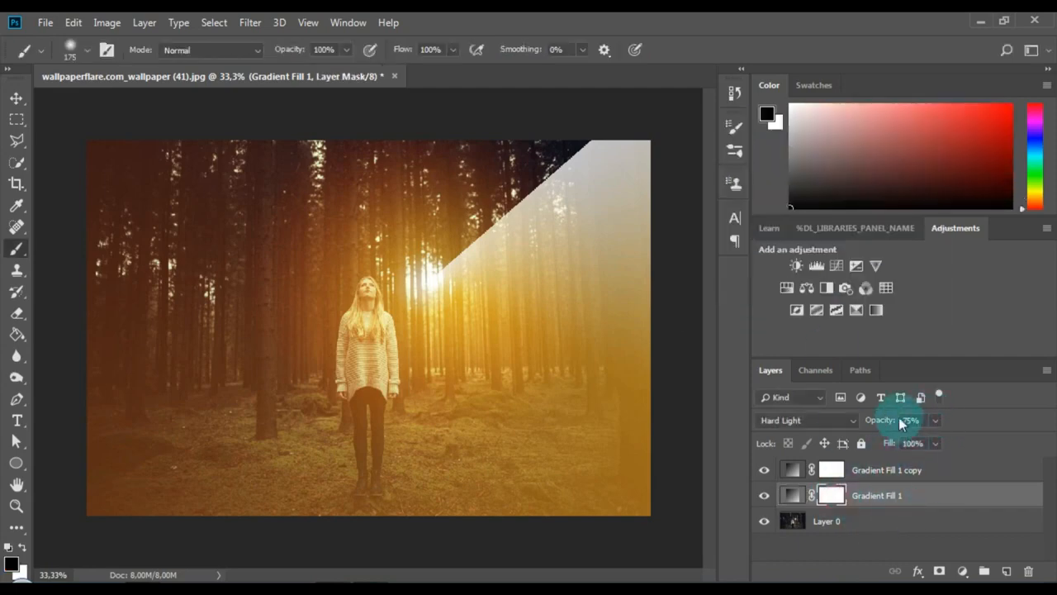
click(826, 421)
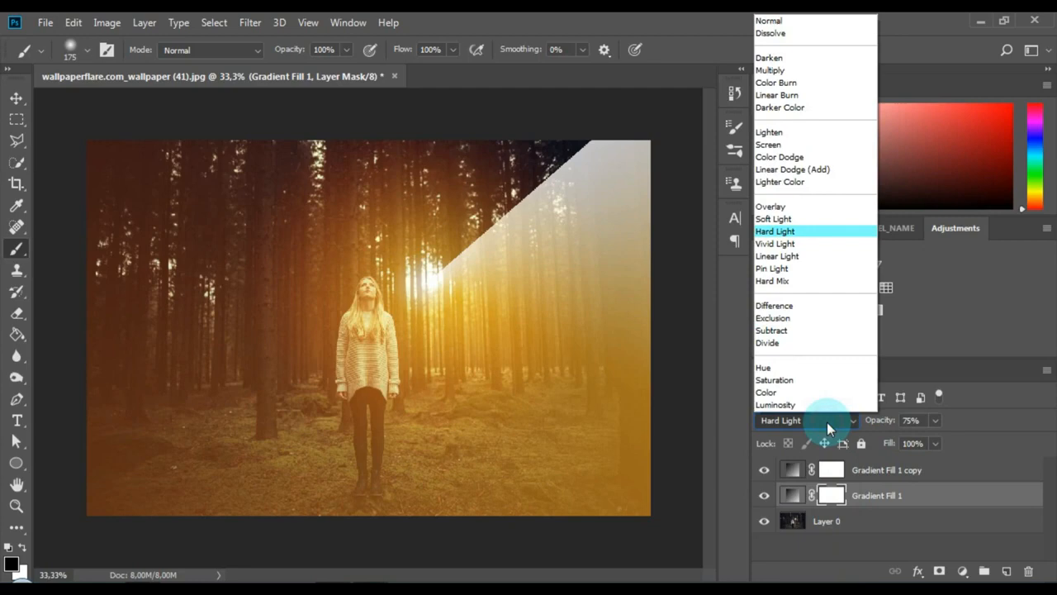
click(771, 393)
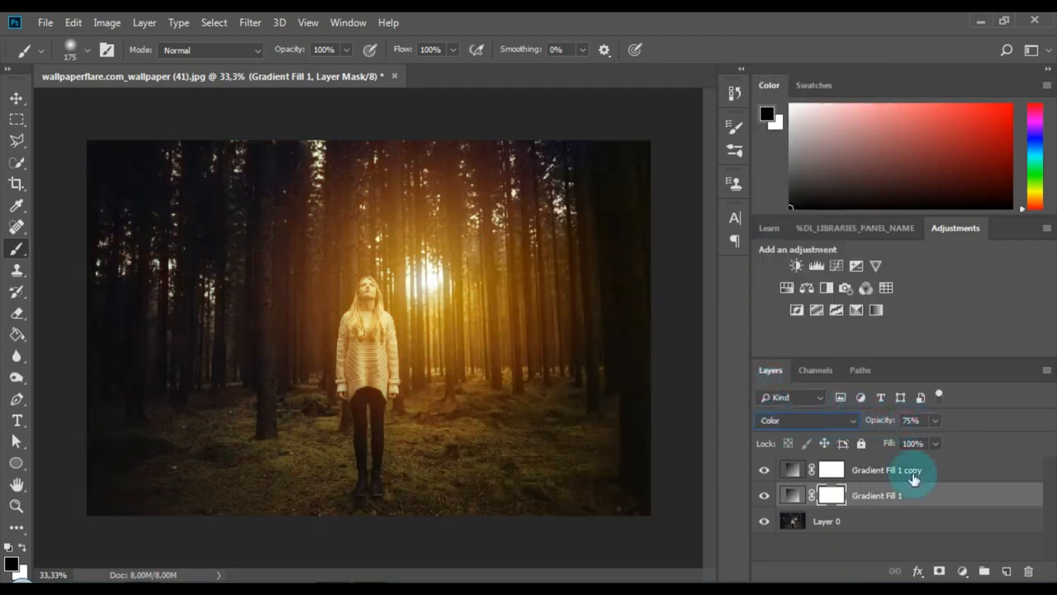
click(903, 497)
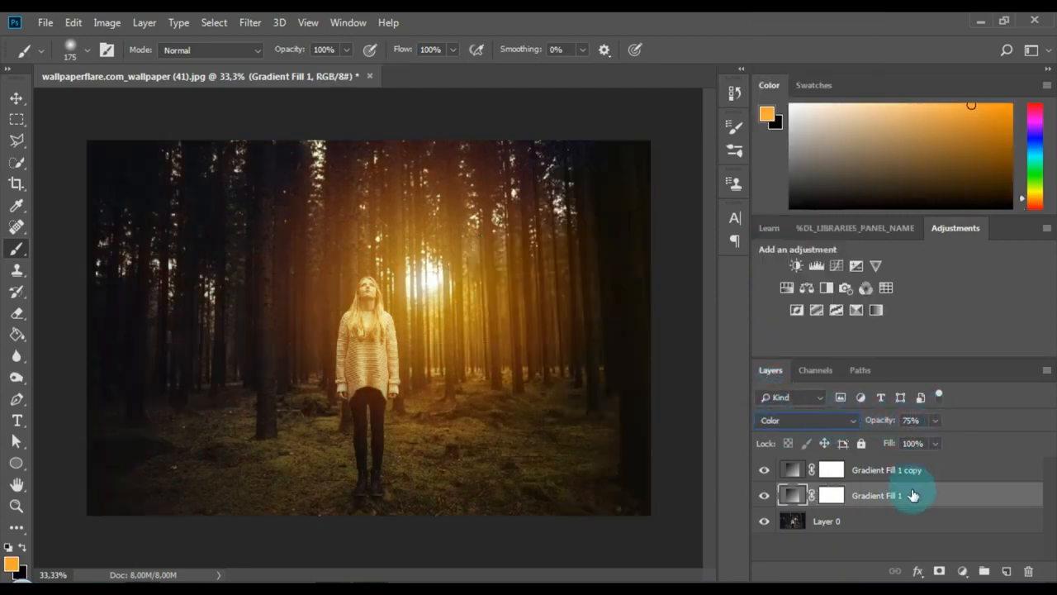
click(936, 420)
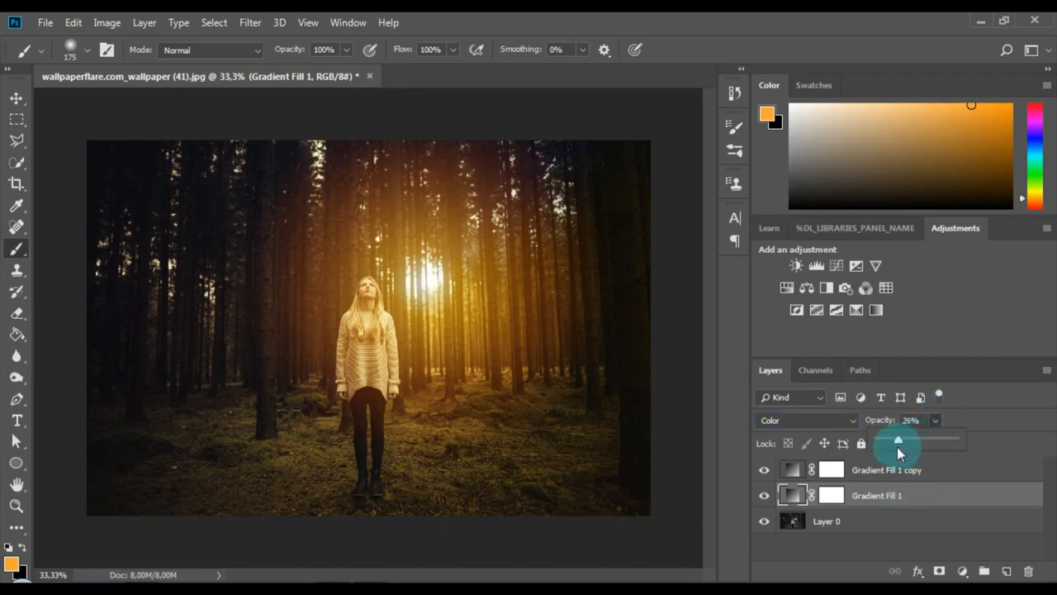
drag(894, 447, 893, 447)
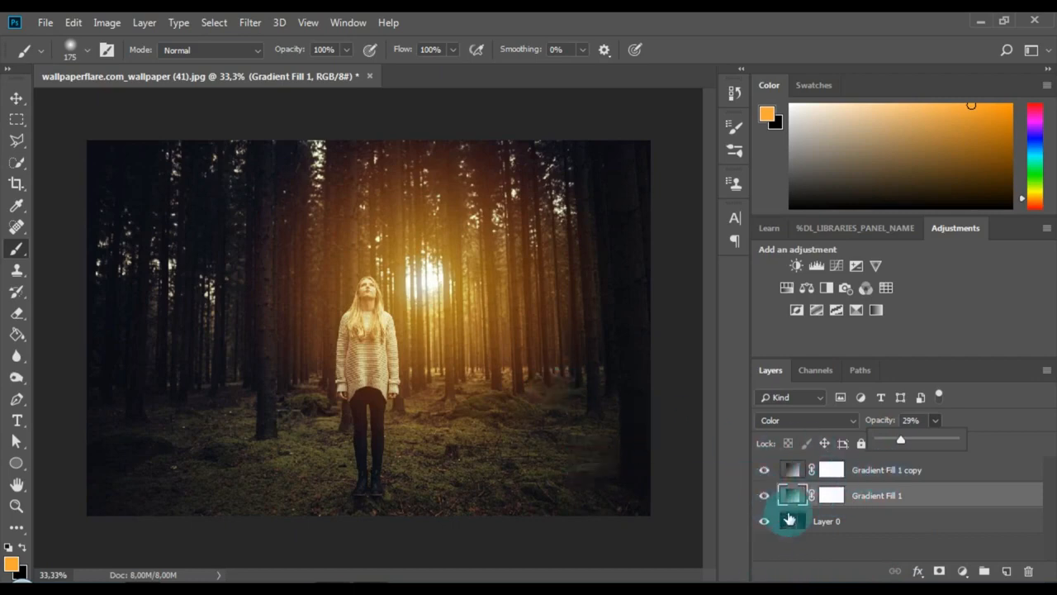
Step: Switch to the Eraser on the Gradient Fill 1 copy layer and rasterize its fill so it can be erased
click(791, 469)
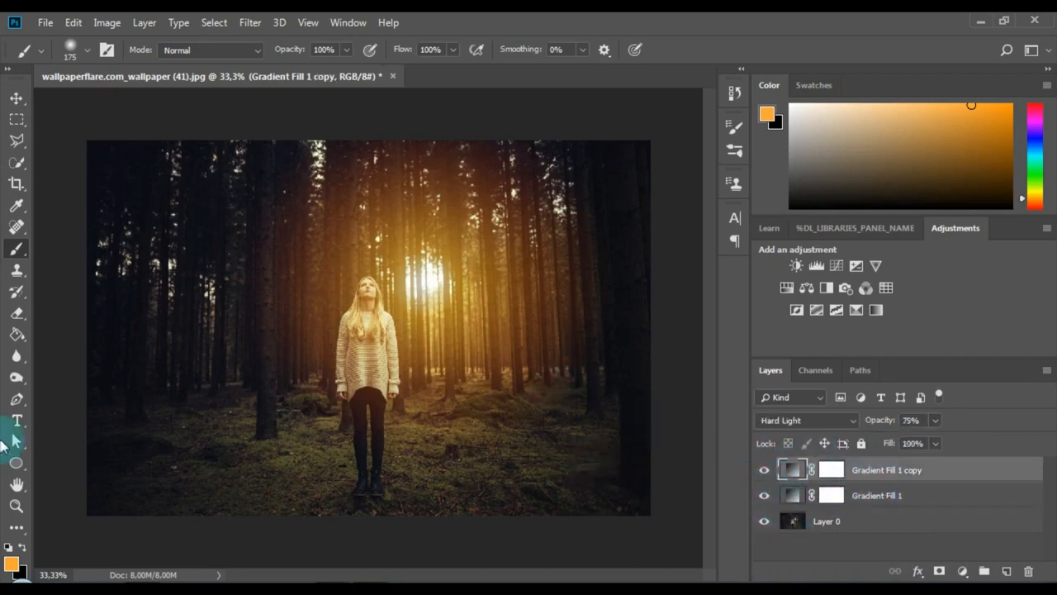
click(16, 315)
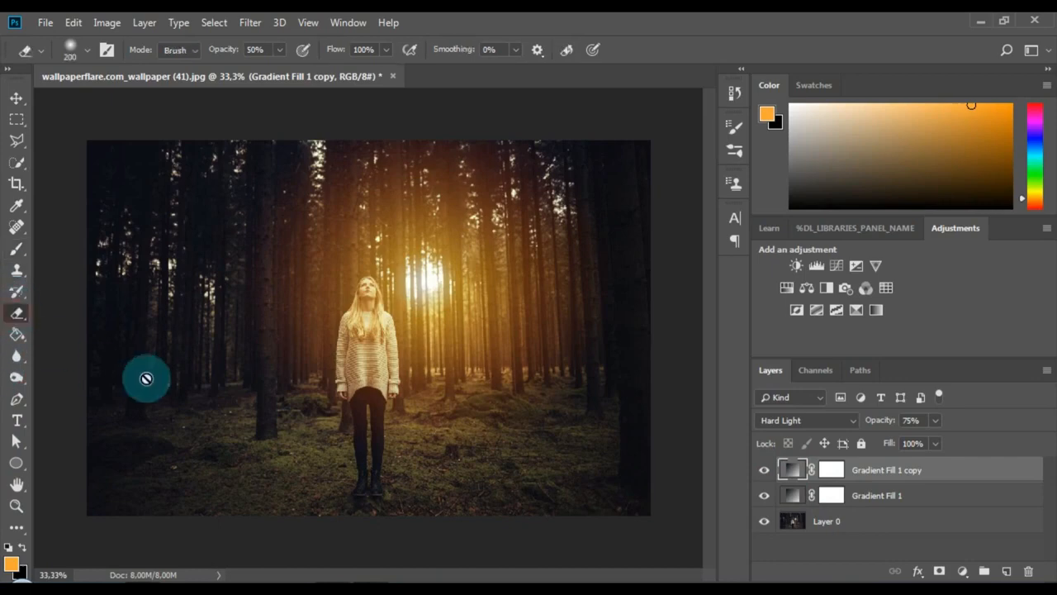
click(332, 390)
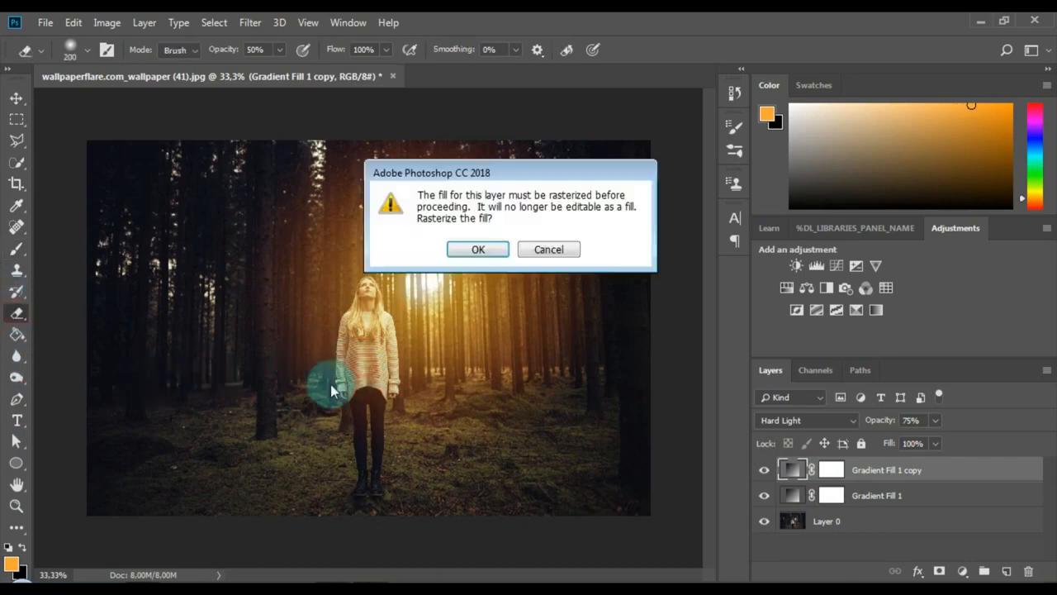
click(475, 247)
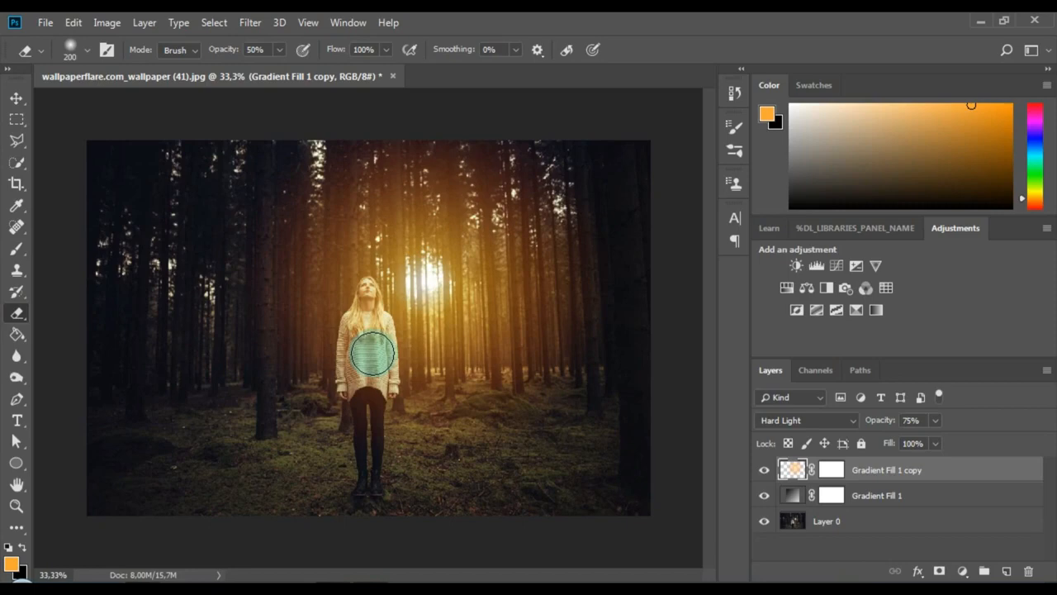
Step: Erase the copied gradient's glow over the woman's sweater and hair, reducing the eraser size from 150 to 90 and finally 80
key(bracketleft)
key(bracketleft)
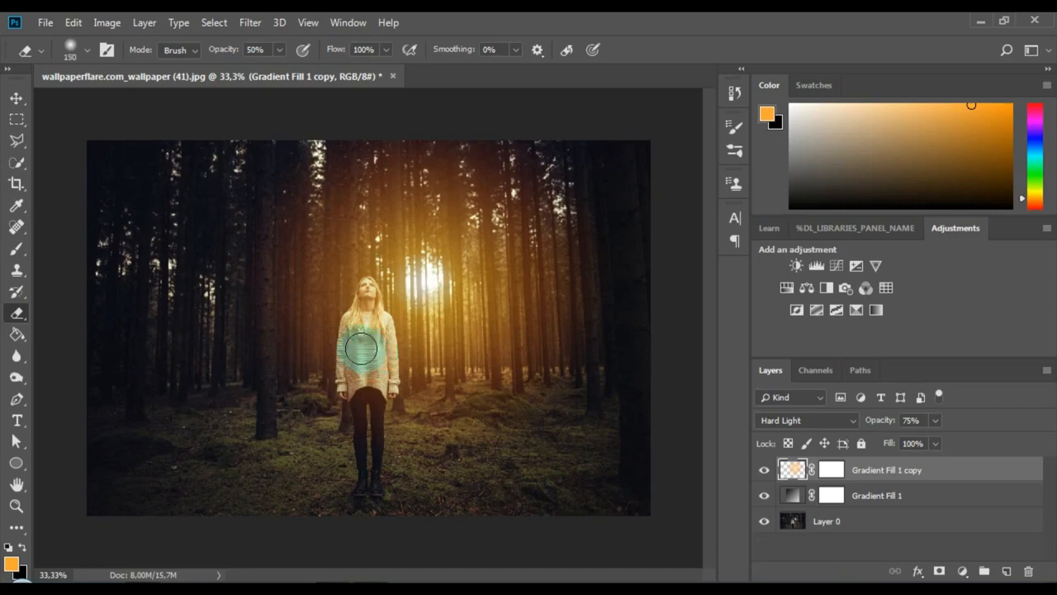
mouse_move(361, 348)
mouse_down()
mouse_move(358, 338)
mouse_move(358, 385)
mouse_move(361, 318)
mouse_move(367, 395)
mouse_move(367, 361)
mouse_up()
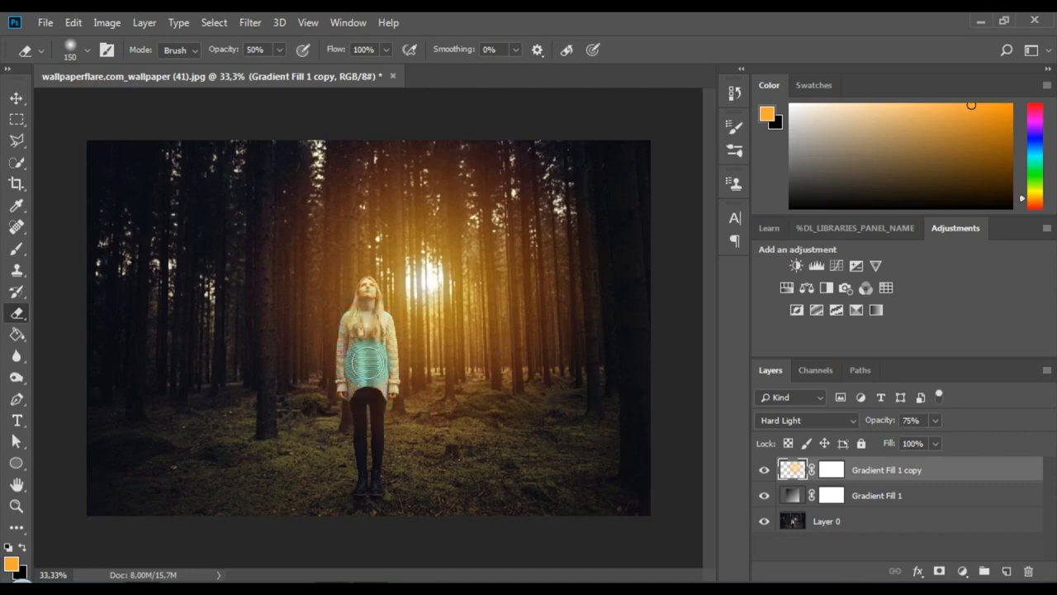
key(bracketleft)
key(bracketleft)
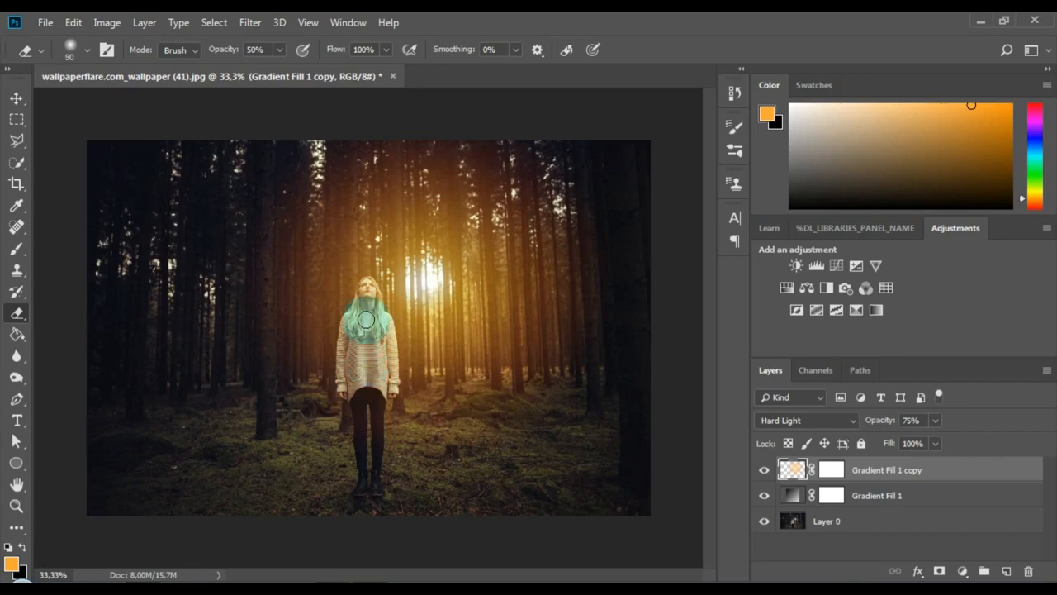
mouse_move(366, 320)
mouse_down()
mouse_move(364, 333)
mouse_move(368, 291)
mouse_move(375, 330)
mouse_move(361, 420)
mouse_move(355, 283)
mouse_move(609, 512)
mouse_up()
key(bracketleft)
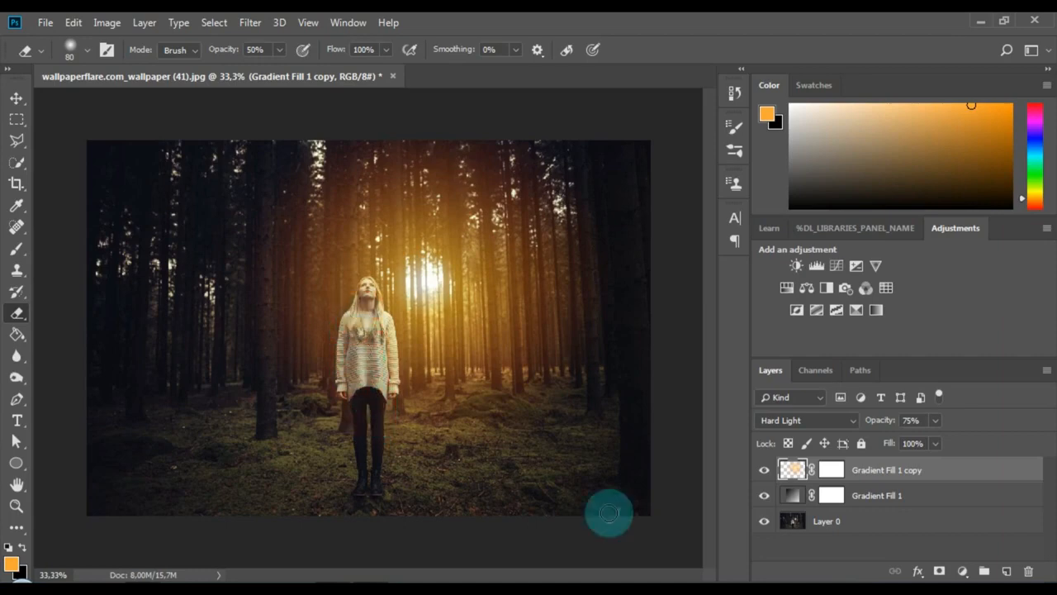
Step: Rasterize the Gradient Fill 1 layer's fill and erase its orange tint over the woman's sweater and upper body
click(792, 495)
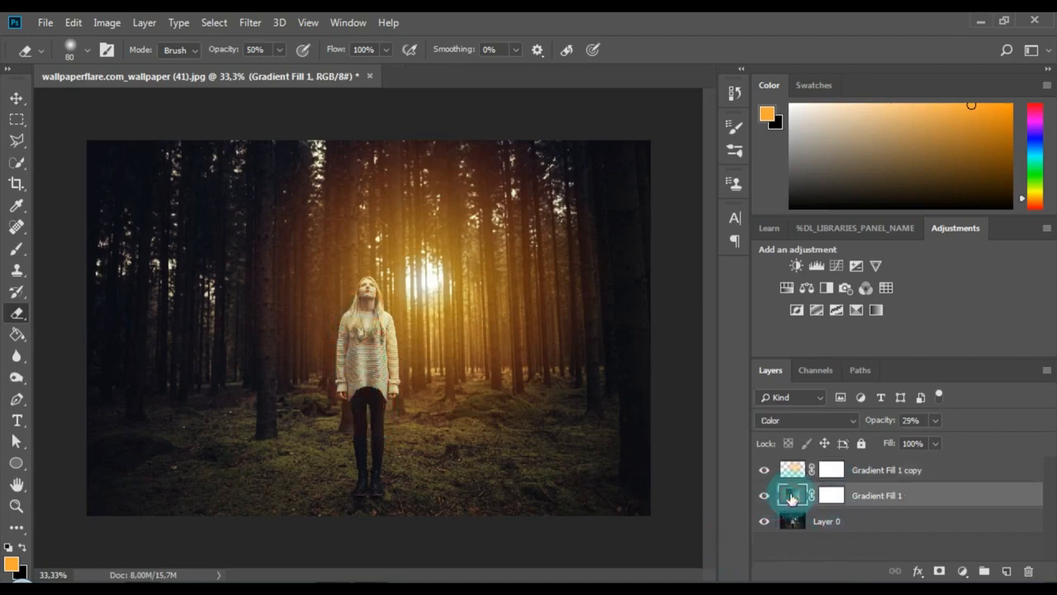
right_click(791, 497)
click(791, 497)
click(613, 455)
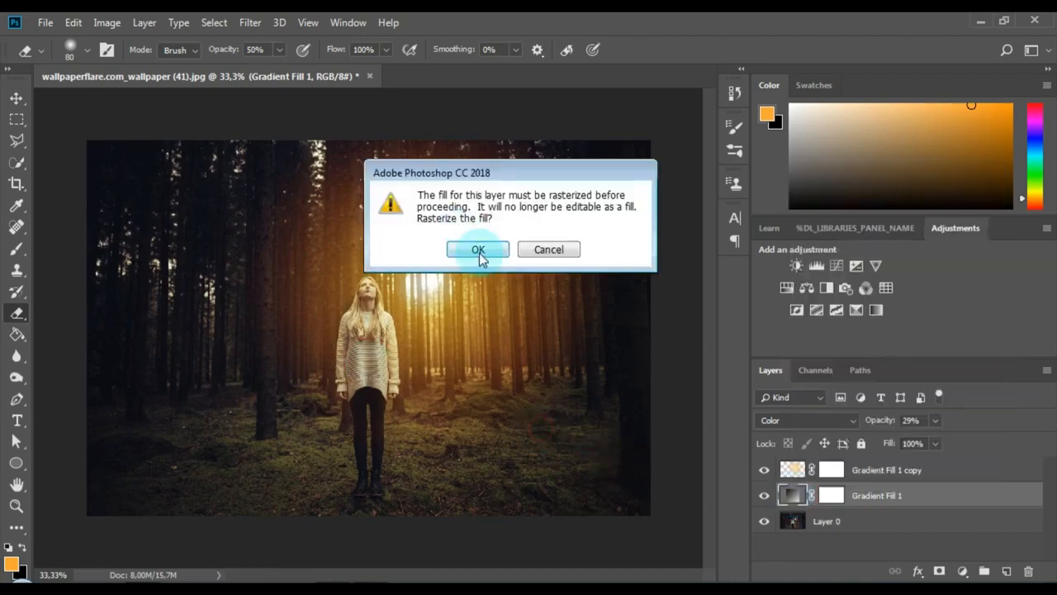
key(Return)
mouse_move(364, 364)
mouse_down()
mouse_move(372, 393)
mouse_move(381, 366)
mouse_move(368, 464)
mouse_move(365, 377)
mouse_move(377, 398)
mouse_move(373, 452)
mouse_move(368, 333)
mouse_move(376, 381)
mouse_move(358, 330)
mouse_move(352, 358)
mouse_up()
mouse_move(346, 391)
mouse_down()
mouse_move(347, 322)
mouse_move(366, 307)
mouse_up()
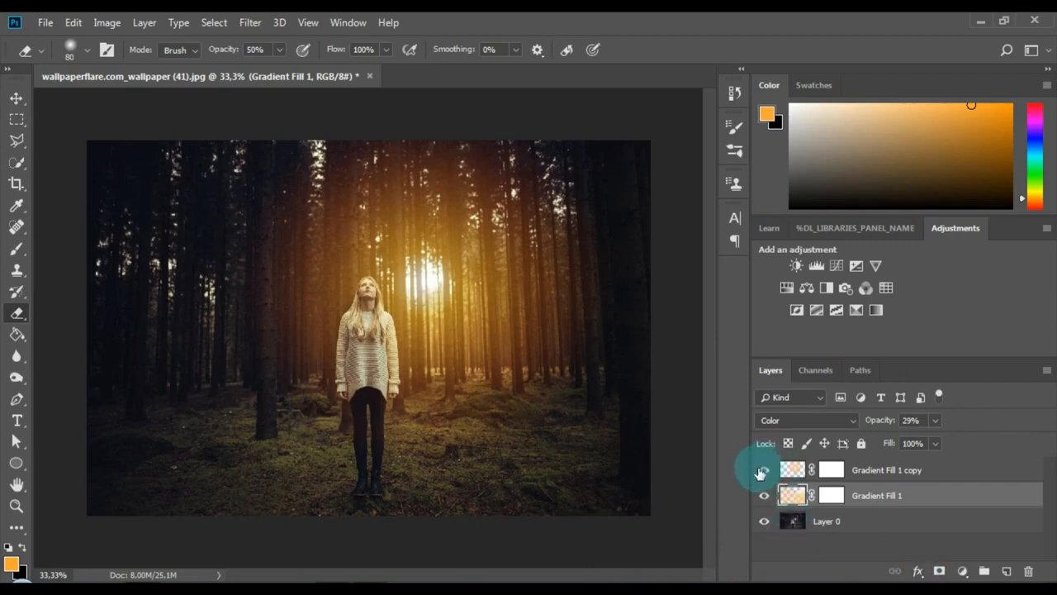
Step: Toggle the visibility of Gradient Fill 1 copy and Gradient Fill 1 off and on to compare each layer's effect
click(764, 471)
click(764, 471)
click(763, 496)
click(763, 497)
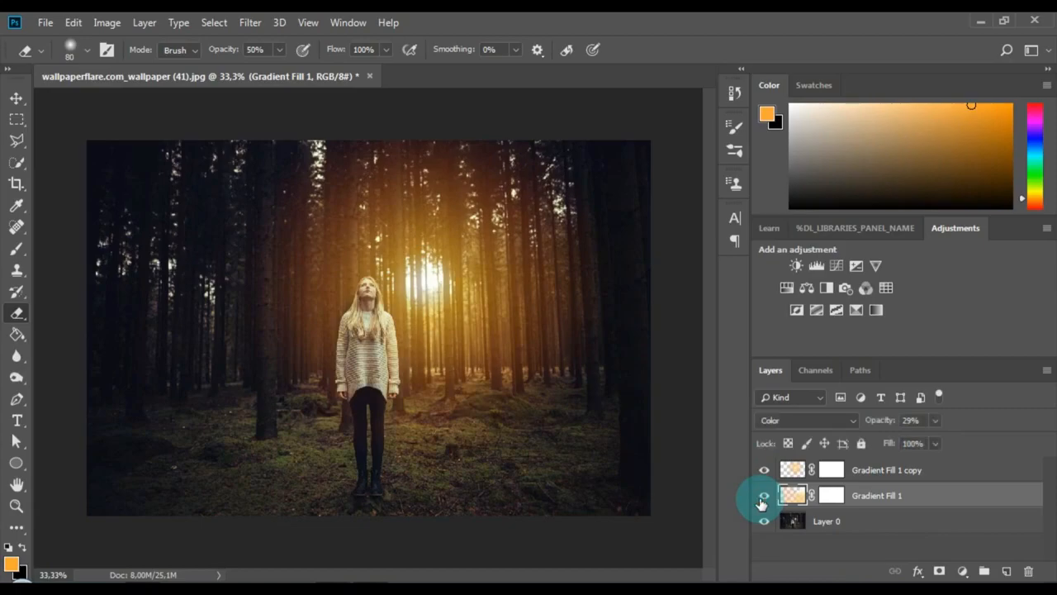
click(763, 497)
click(763, 496)
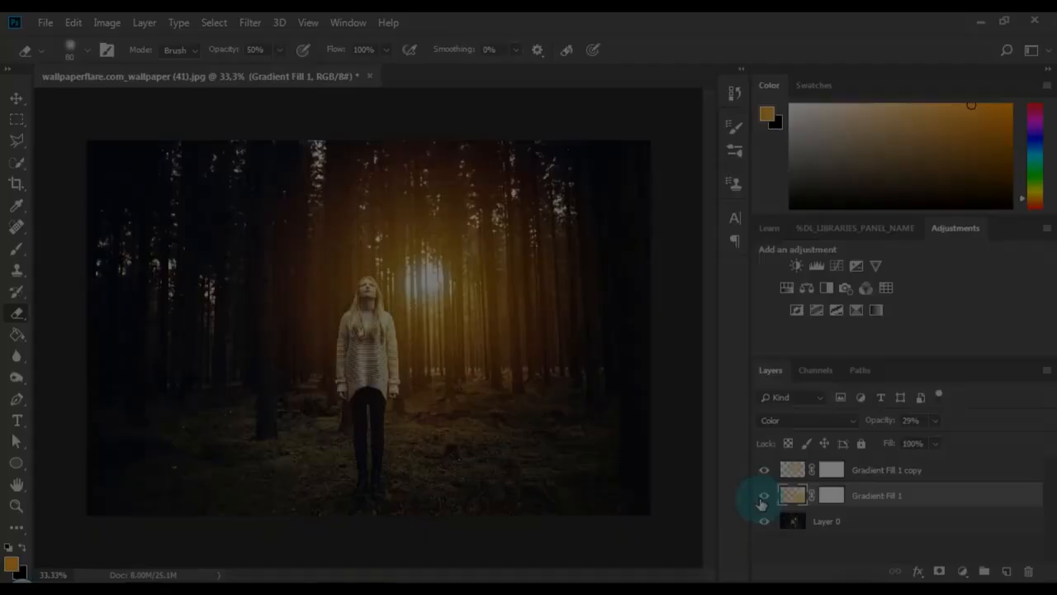